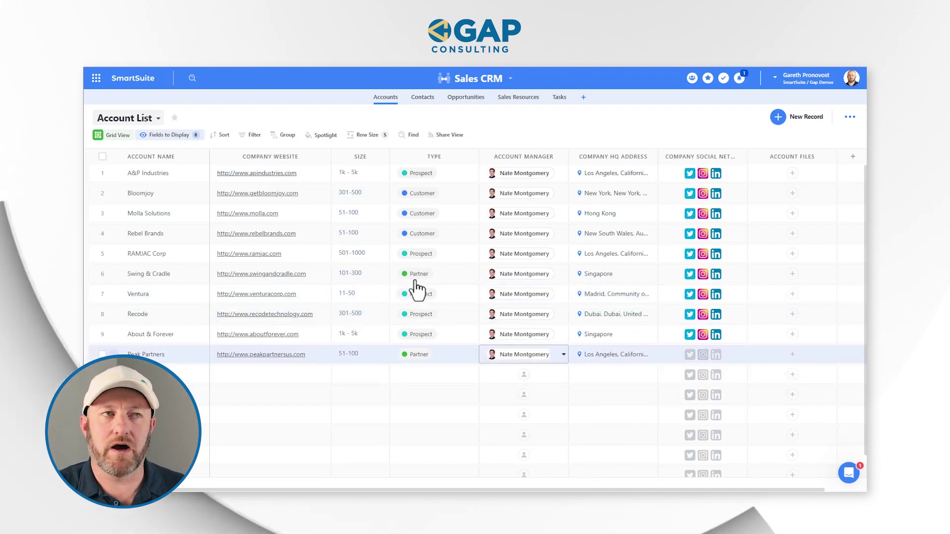
Switch to the Sales CRM Contacts grid and select a contact row
left_click(423, 98)
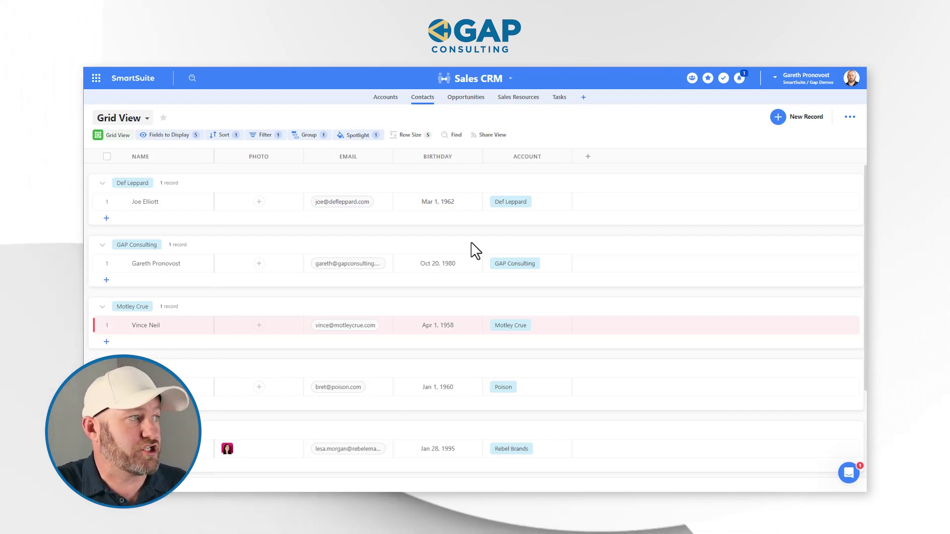
left_click(183, 264)
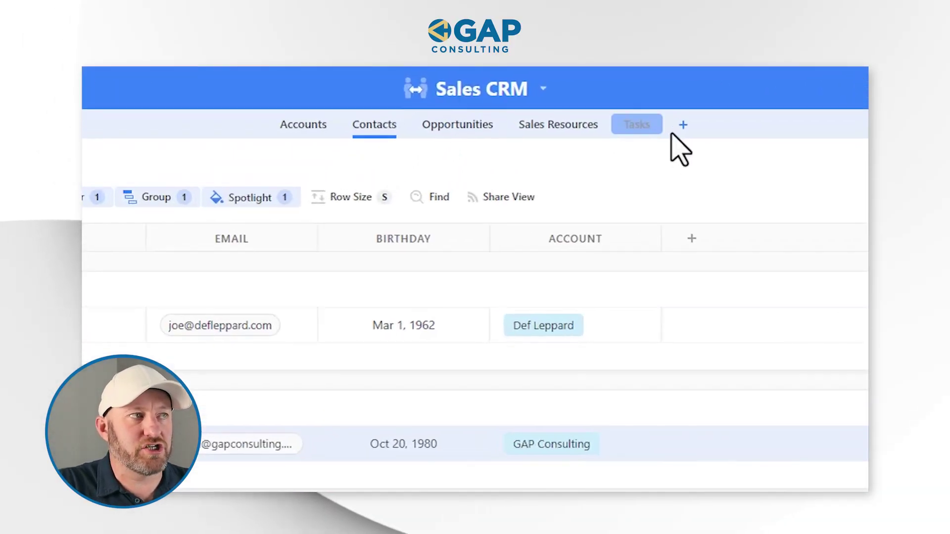
Create a new app and name it Form Submissions
left_click(683, 126)
double_click(672, 127)
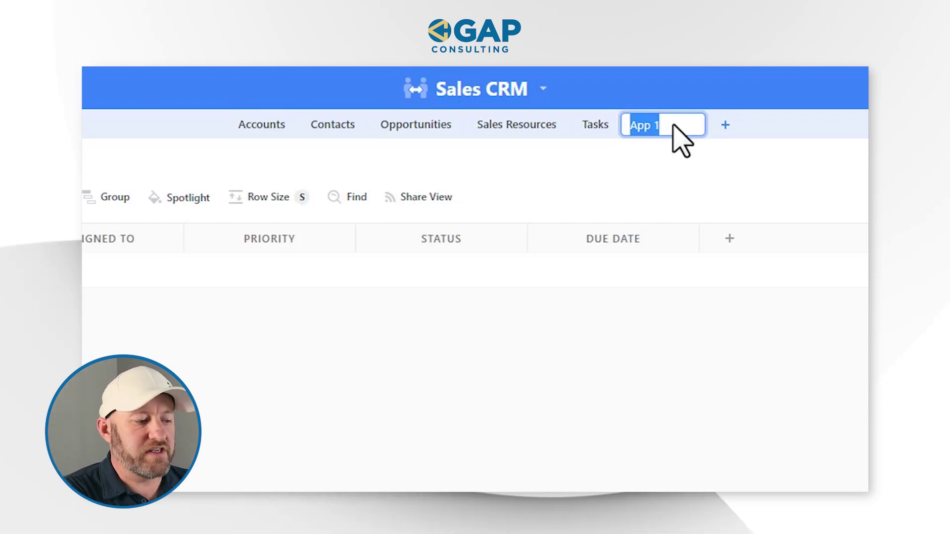
type("Form Submissio")
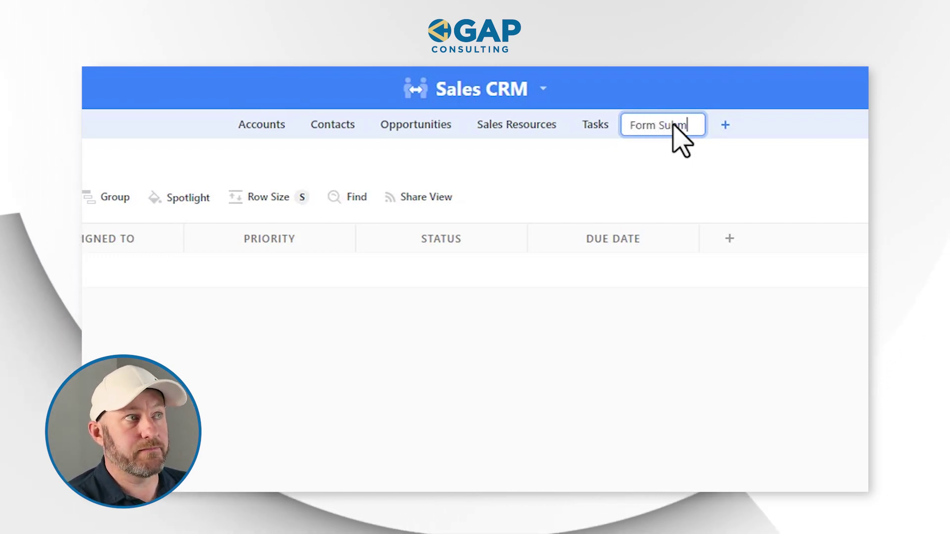
type("ns")
key("Return")
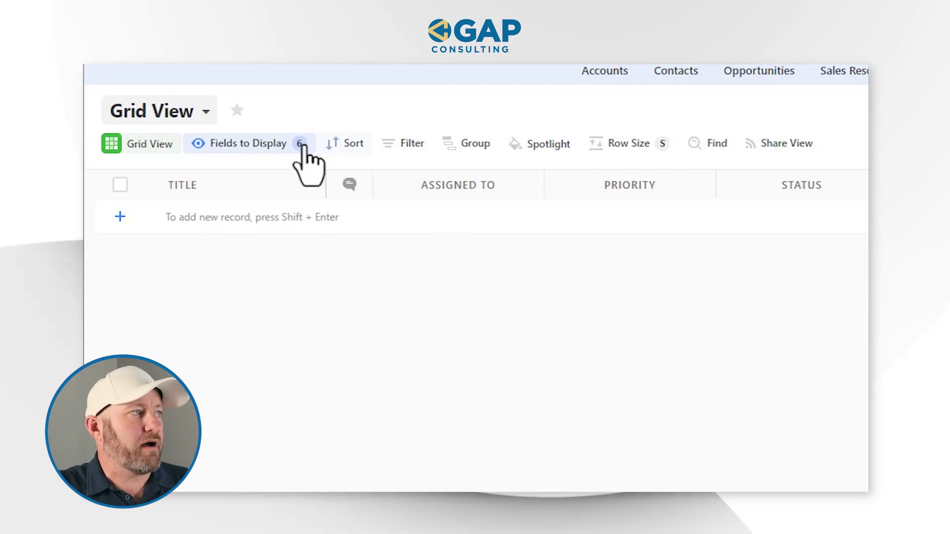
Hide Assigned To, Priority, Open Comments, Status and Due Date so only Title displays
left_click(283, 145)
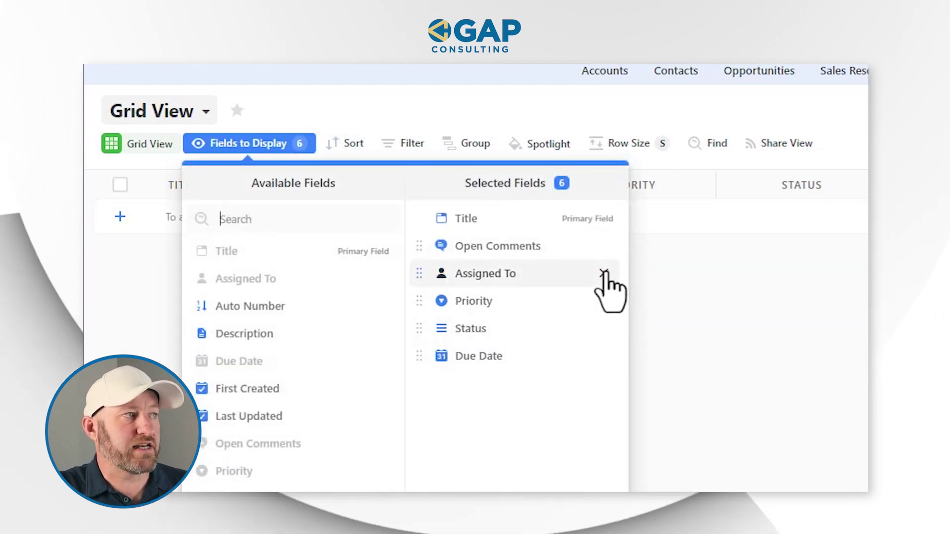
left_click(605, 274)
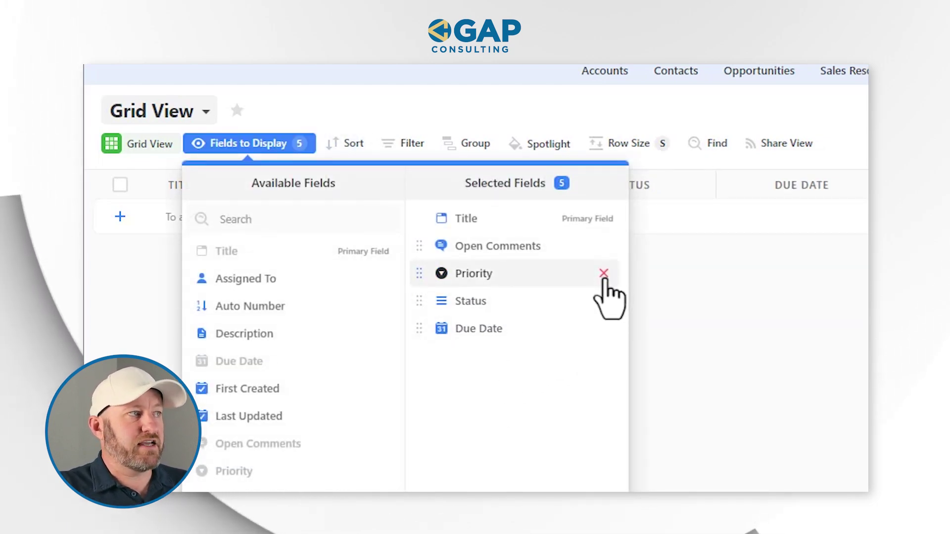
left_click(604, 273)
left_click(604, 247)
left_click(604, 248)
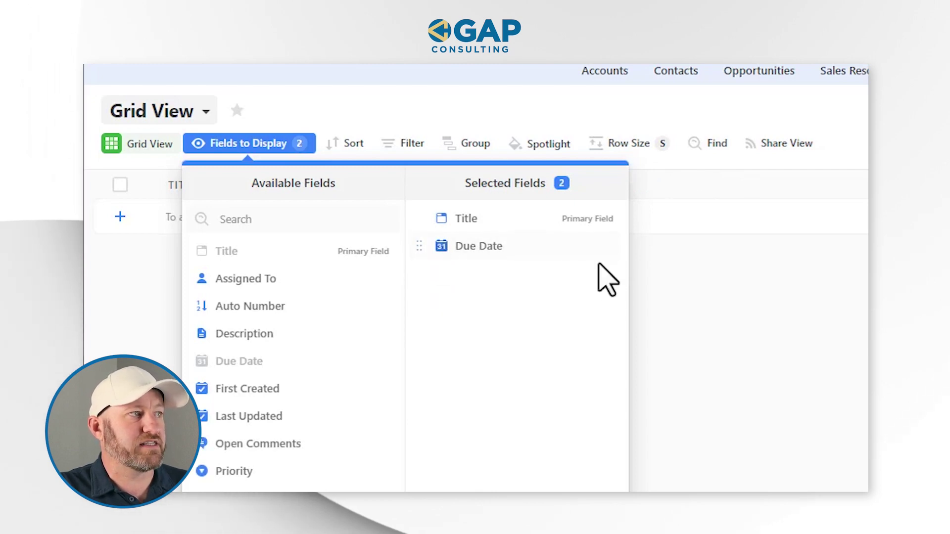
left_click(604, 247)
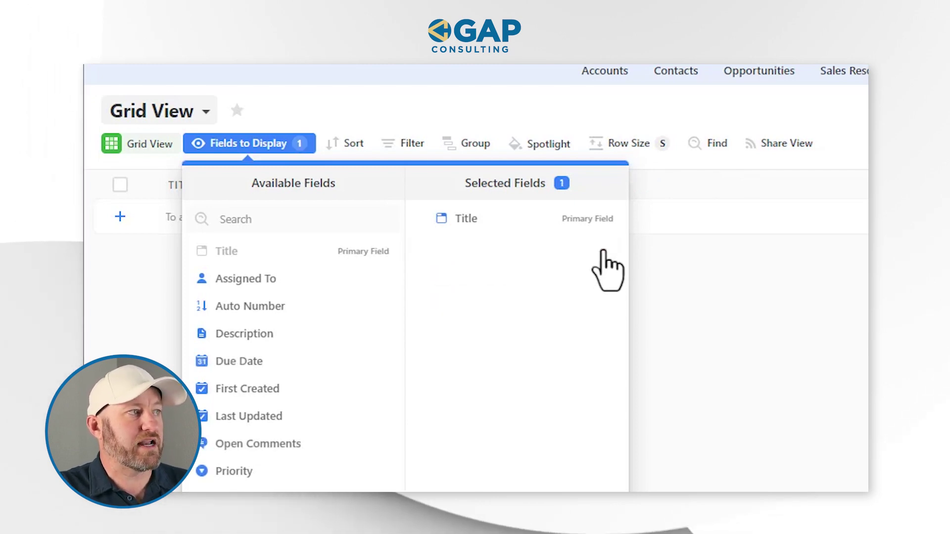
left_click(730, 308)
Add a record titled 'test 1' to the grid
left_click(198, 225)
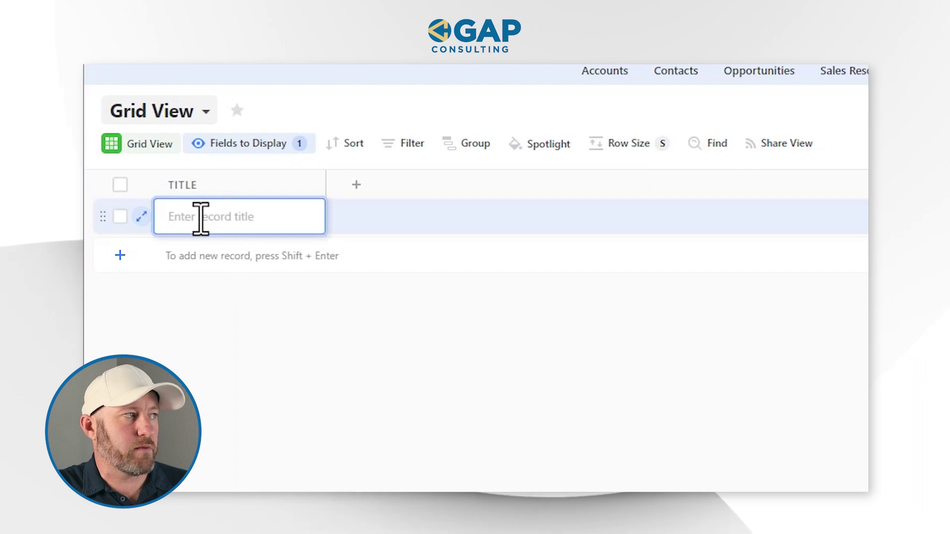
type("test 1")
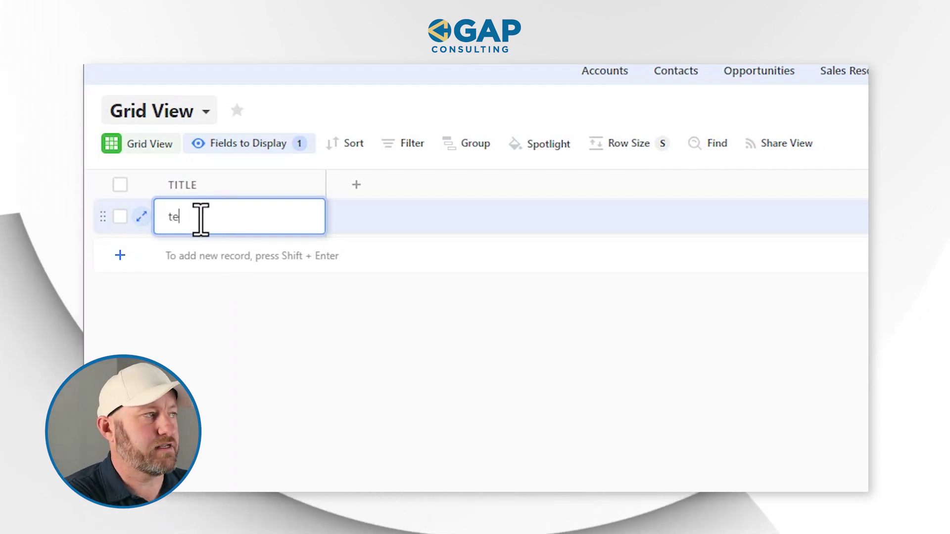
left_click(391, 382)
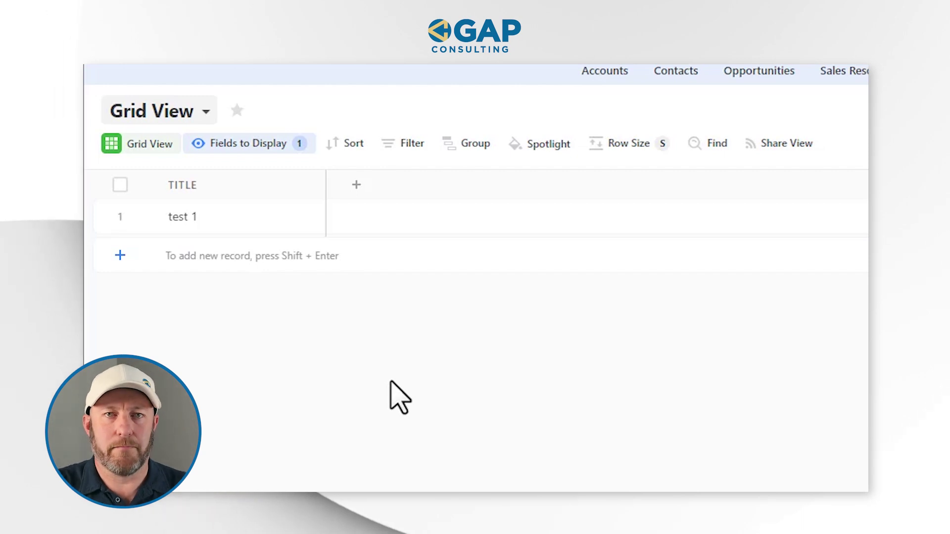
left_click(356, 185)
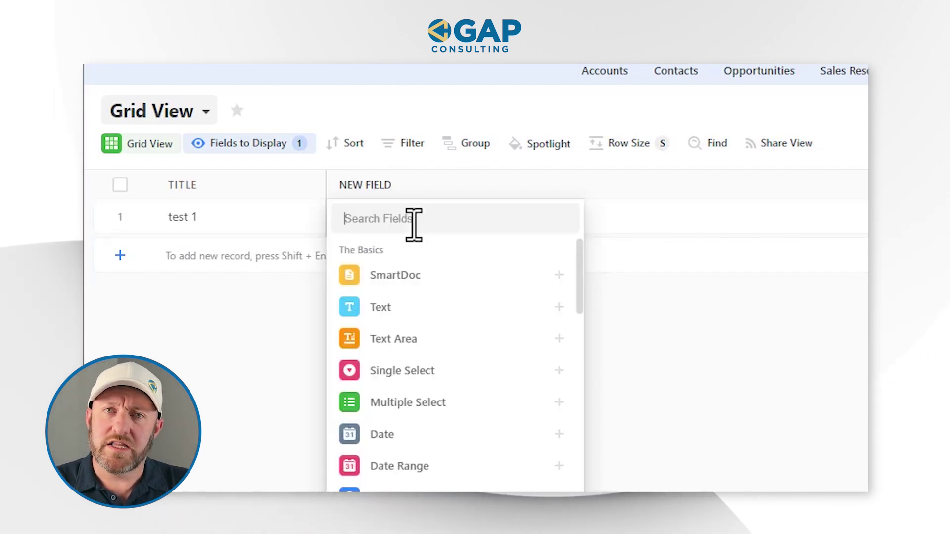
Add a Text field named Company
type("tex")
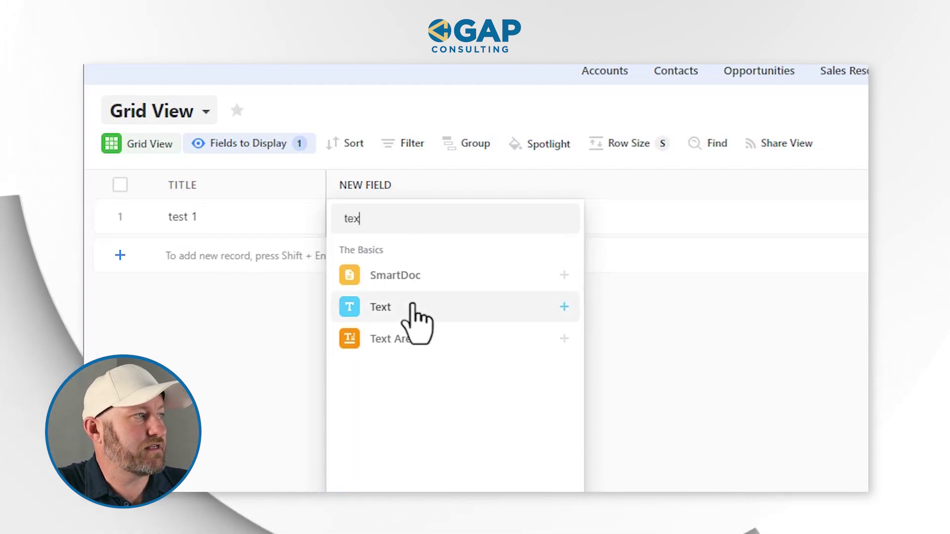
left_click(421, 317)
left_click(401, 186)
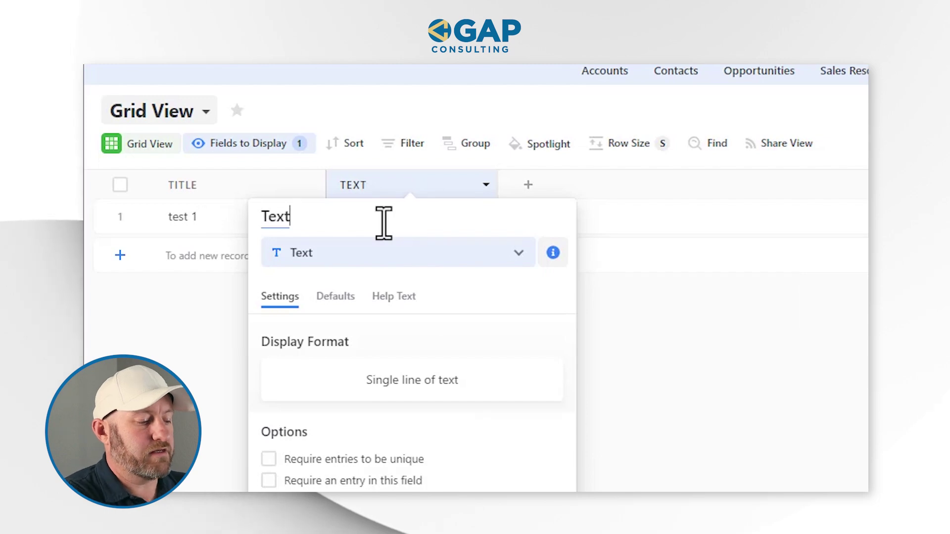
type("Company")
key("Return")
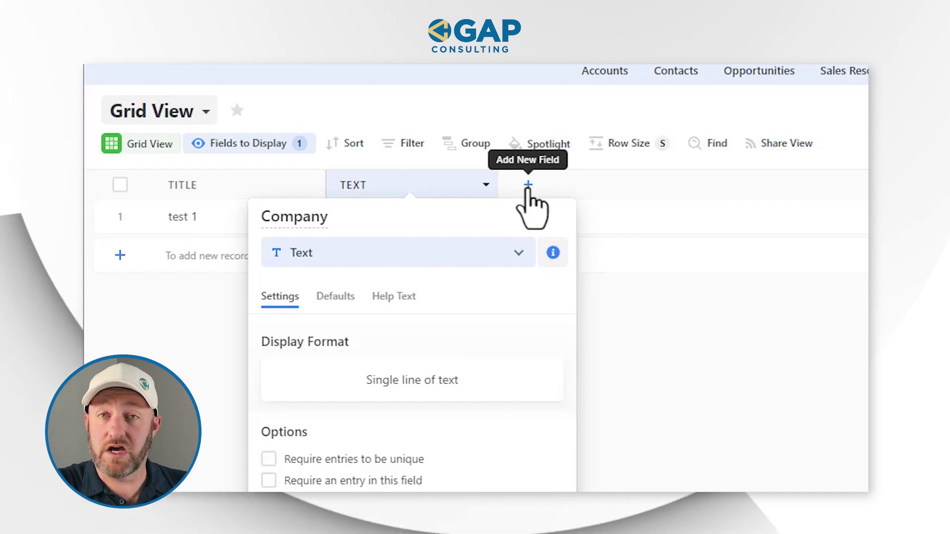
key("Escape")
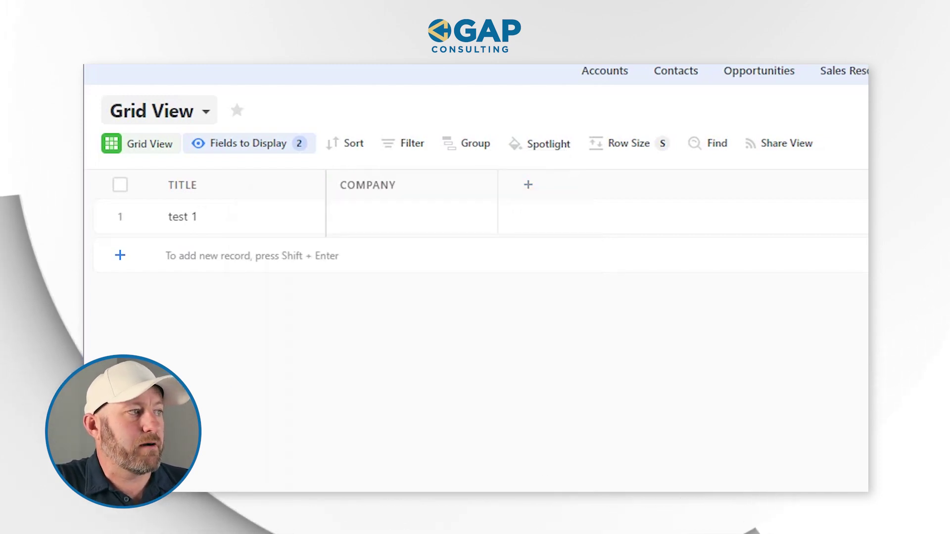
Add a Link field named Company URL
left_click(528, 185)
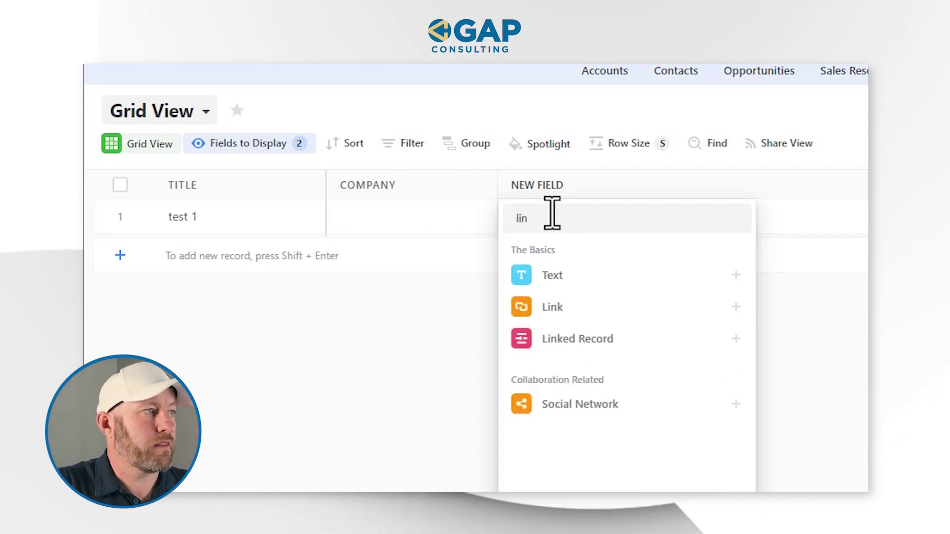
left_click(554, 306)
double_click(543, 216)
type("Company UIR")
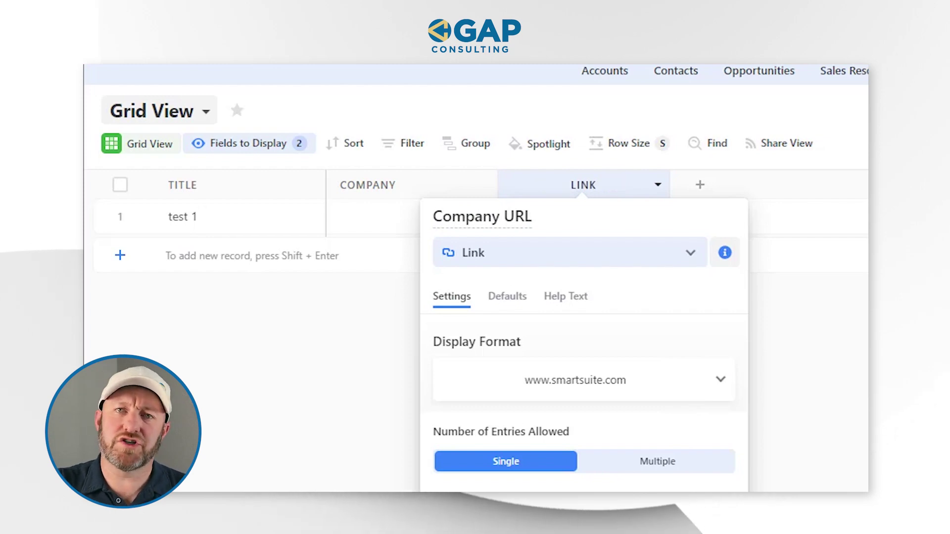
key("Return")
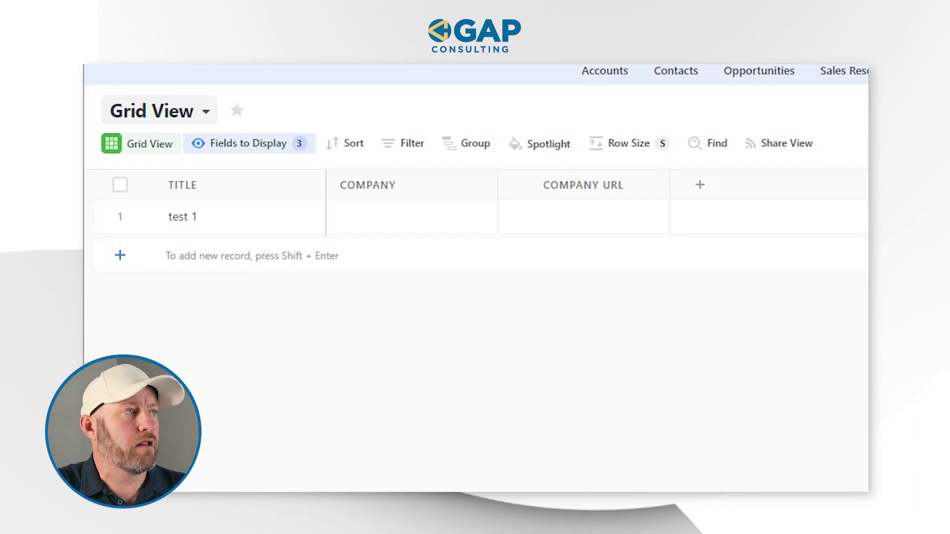
Add a Full Name field to the grid
left_click(700, 185)
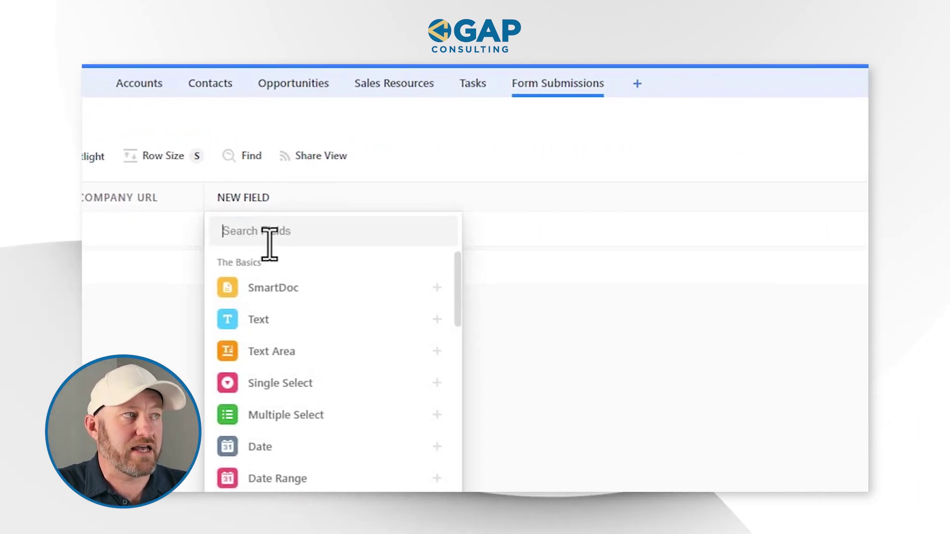
type("full")
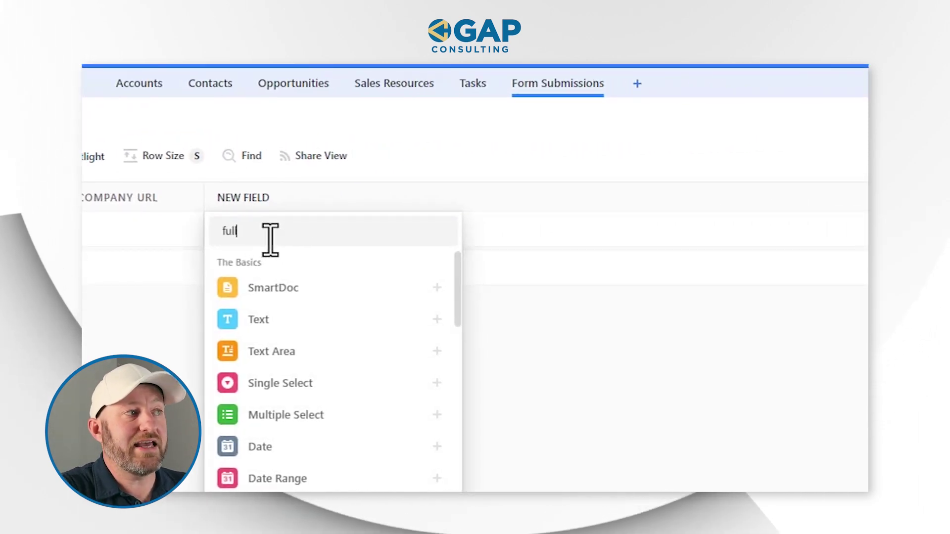
left_click(272, 292)
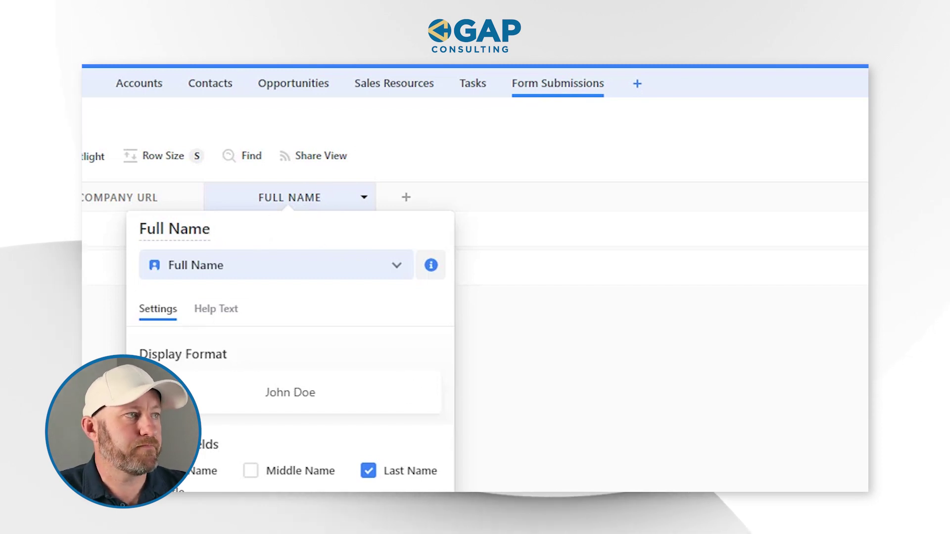
left_click(409, 209)
Add an Email field after Full Name
left_click(404, 198)
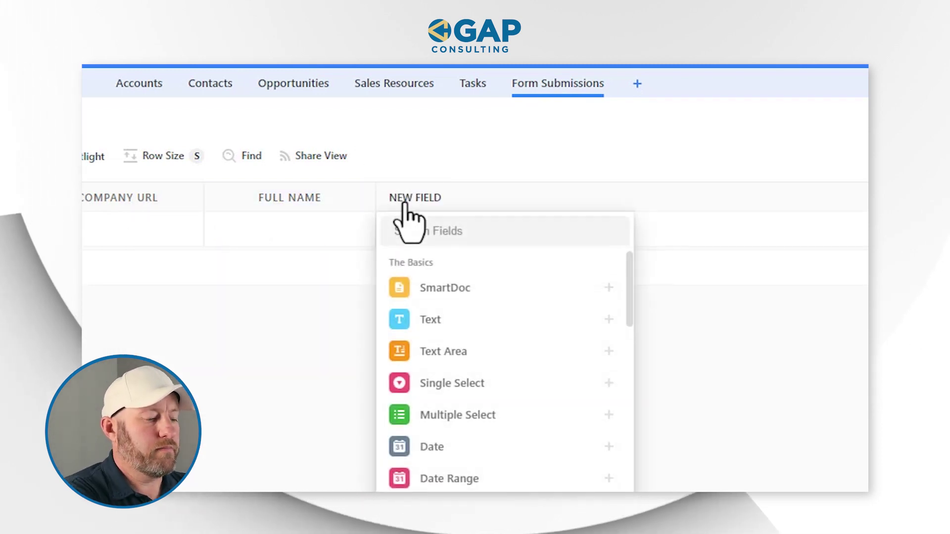
type("email")
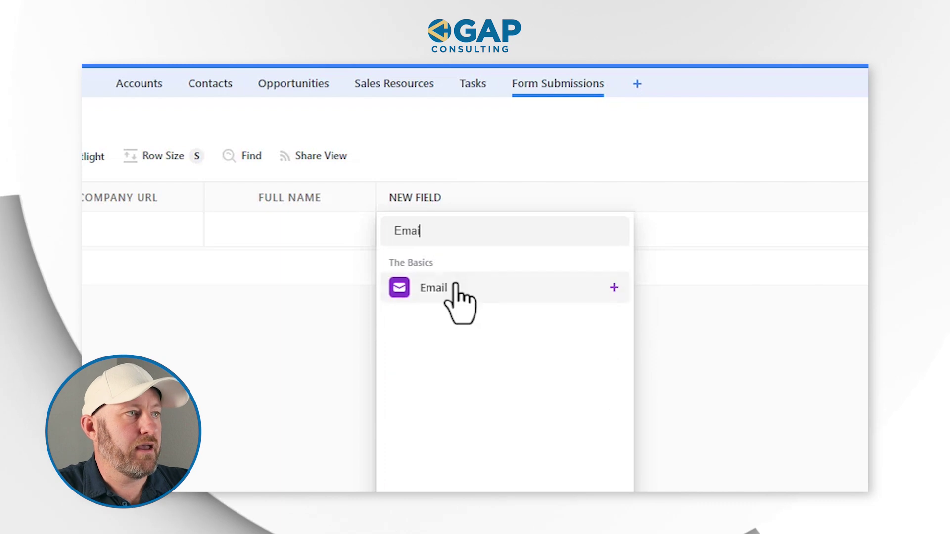
left_click(455, 284)
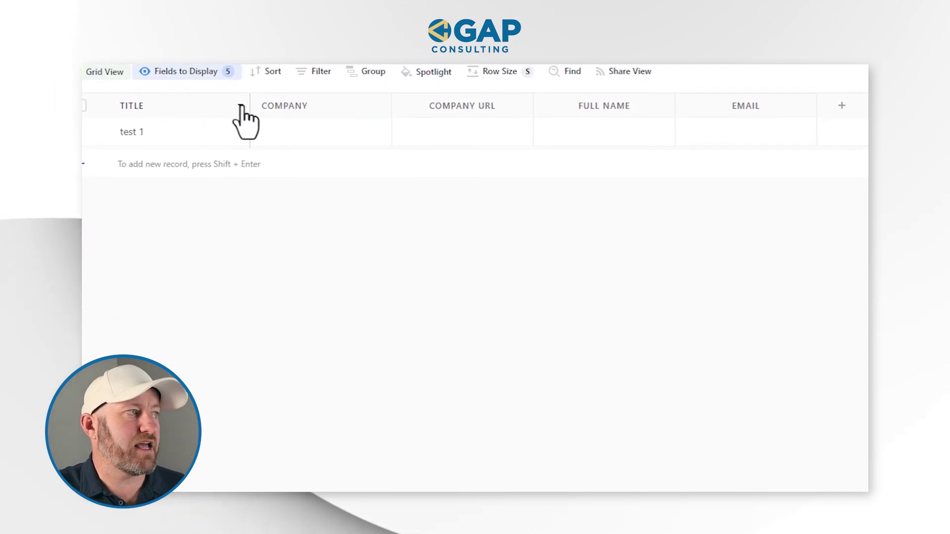
Convert the Title field to Auto Generated with the template 'Company - Full Name'
left_click(241, 107)
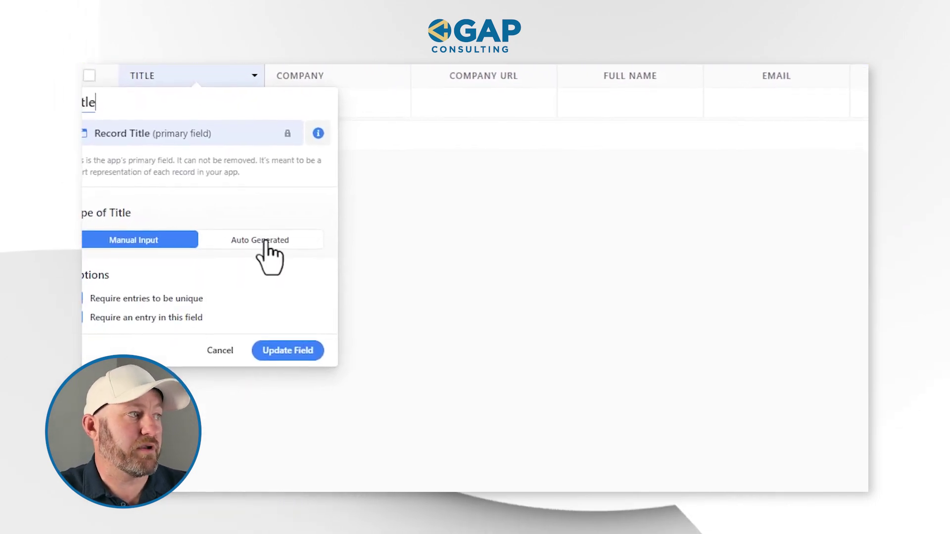
left_click(256, 246)
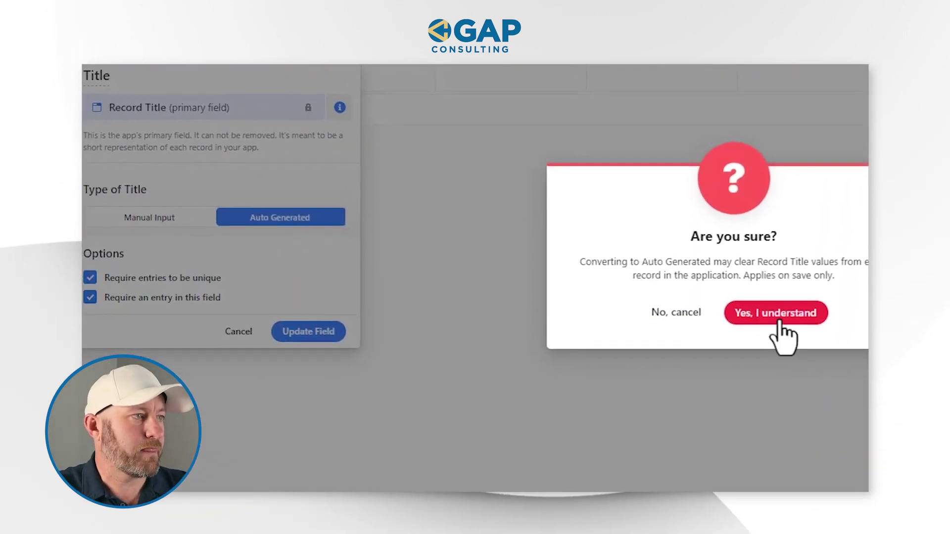
left_click(767, 319)
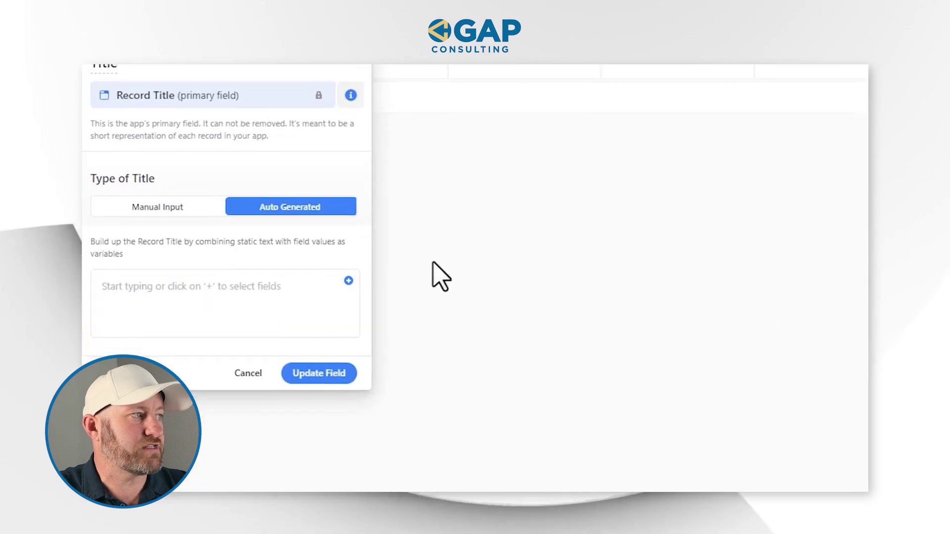
left_click(354, 276)
type("com")
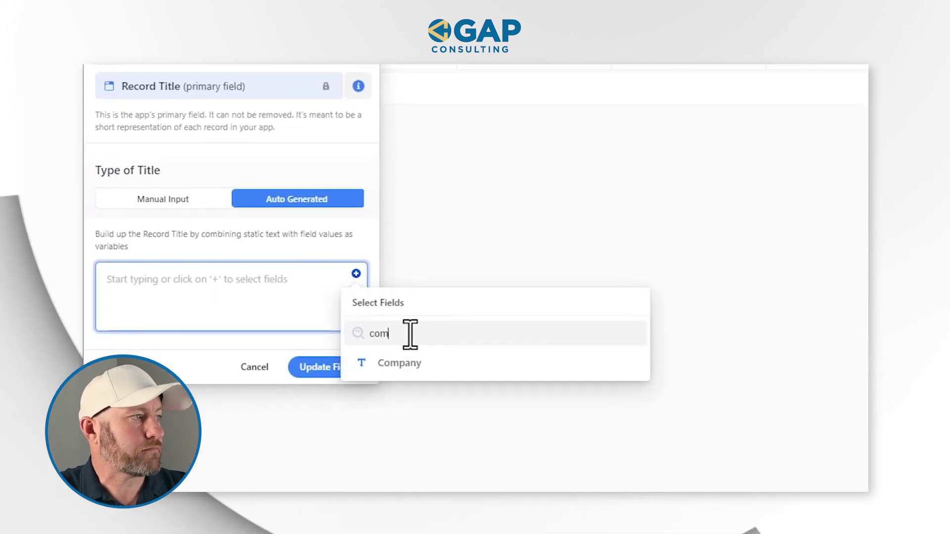
left_click(411, 366)
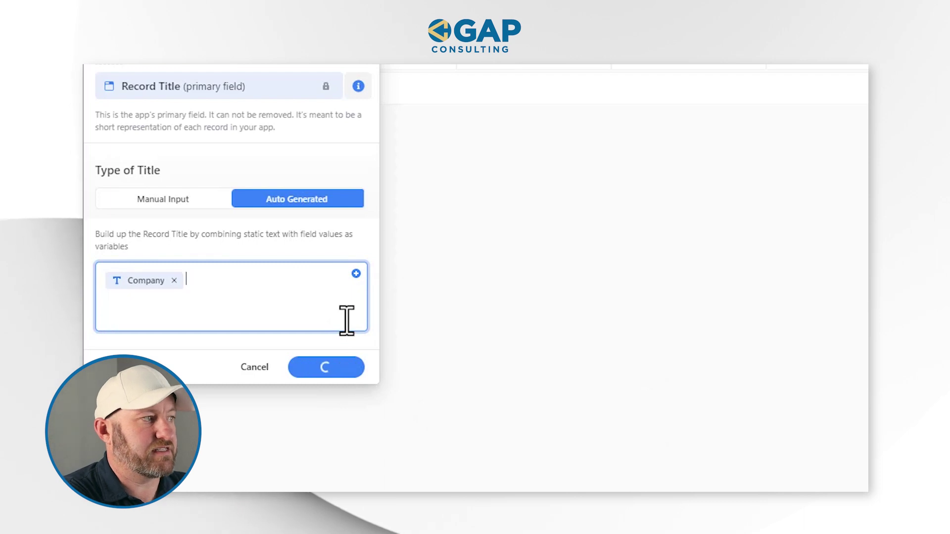
type("-")
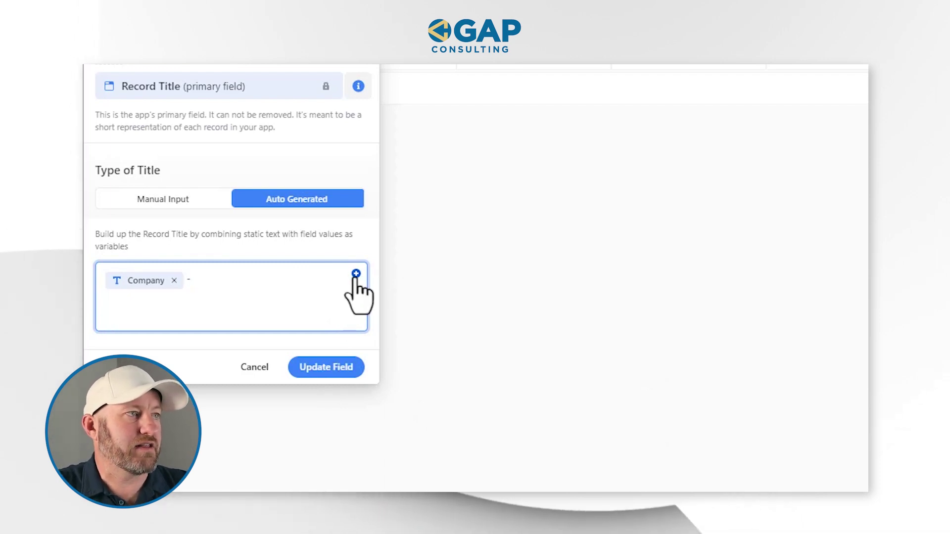
left_click(356, 274)
left_click(399, 334)
type("f")
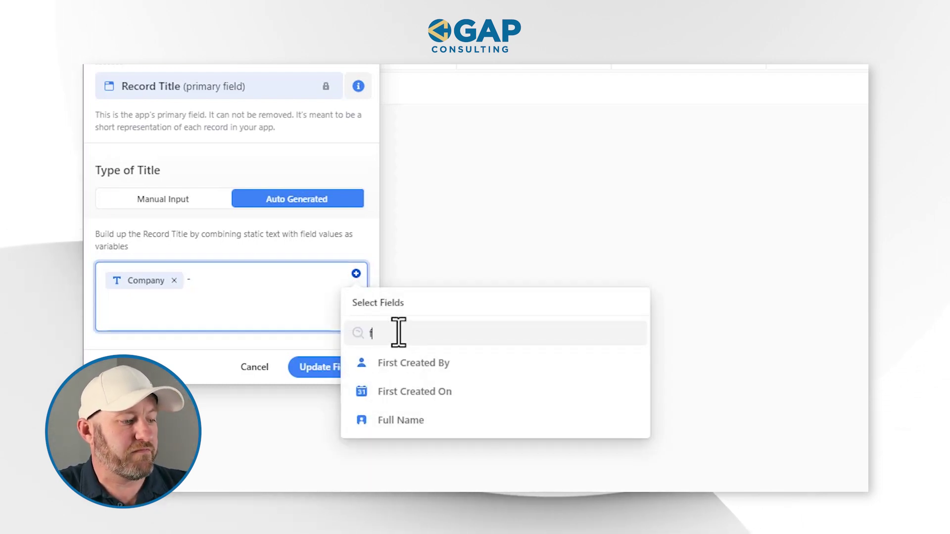
type("ul")
left_click(415, 367)
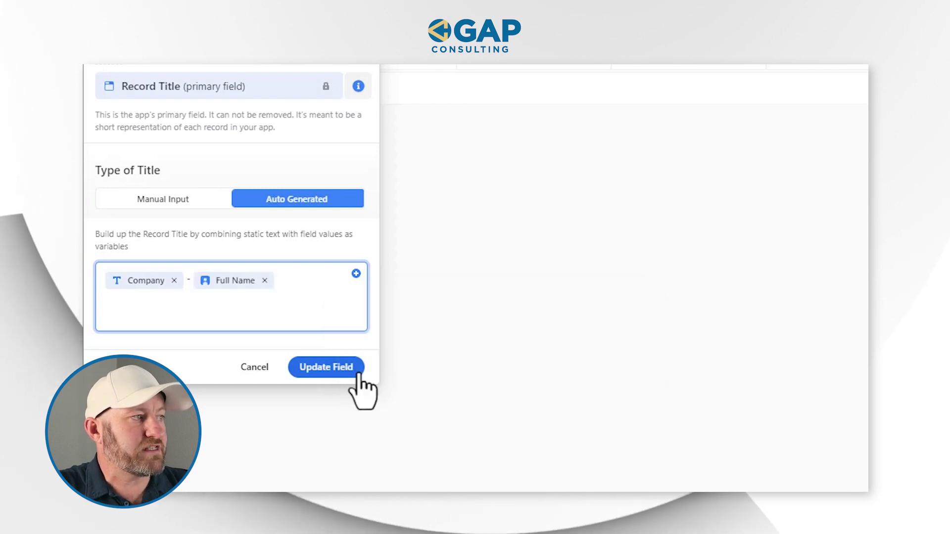
left_click(359, 372)
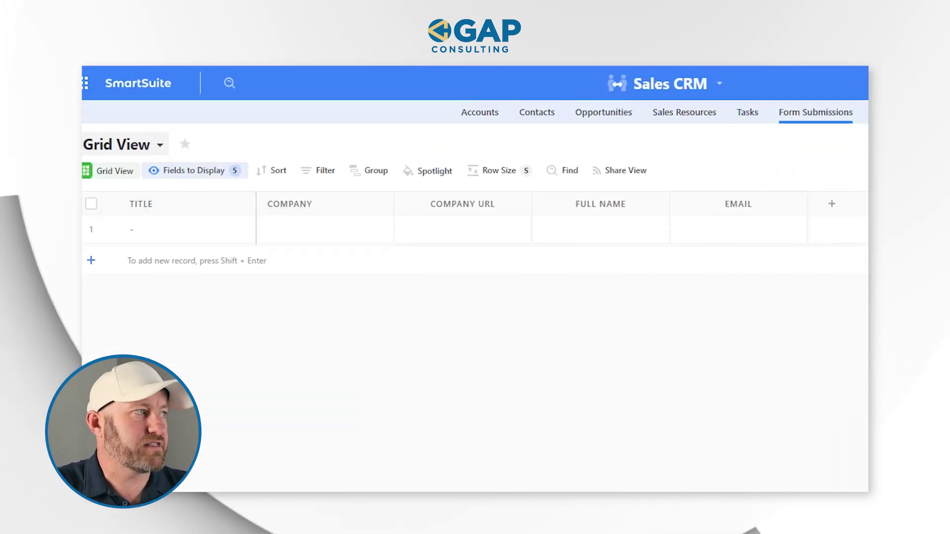
Enter GAP Consulting as row 1's Company and fill in its website URL
left_click(302, 233)
left_click(302, 231)
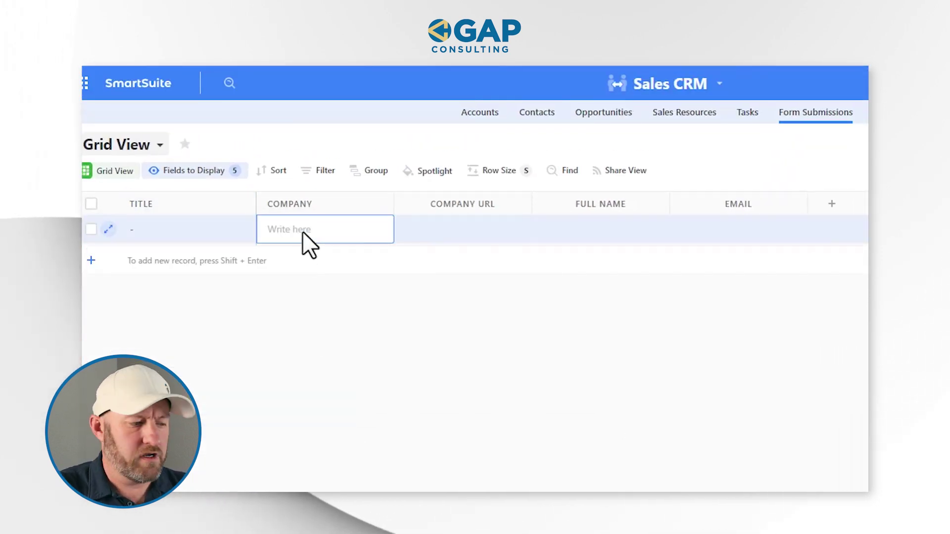
type("GAP")
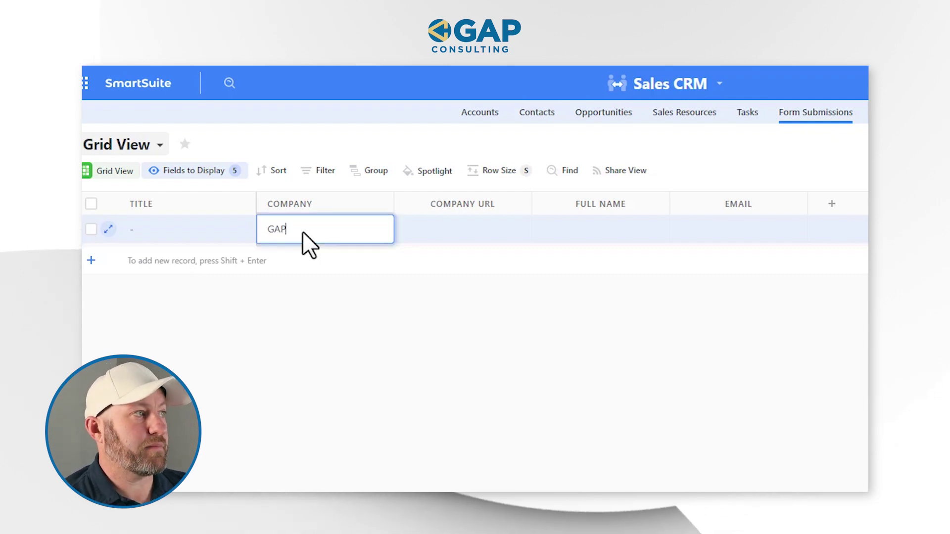
type(" Consulting")
key("Tab")
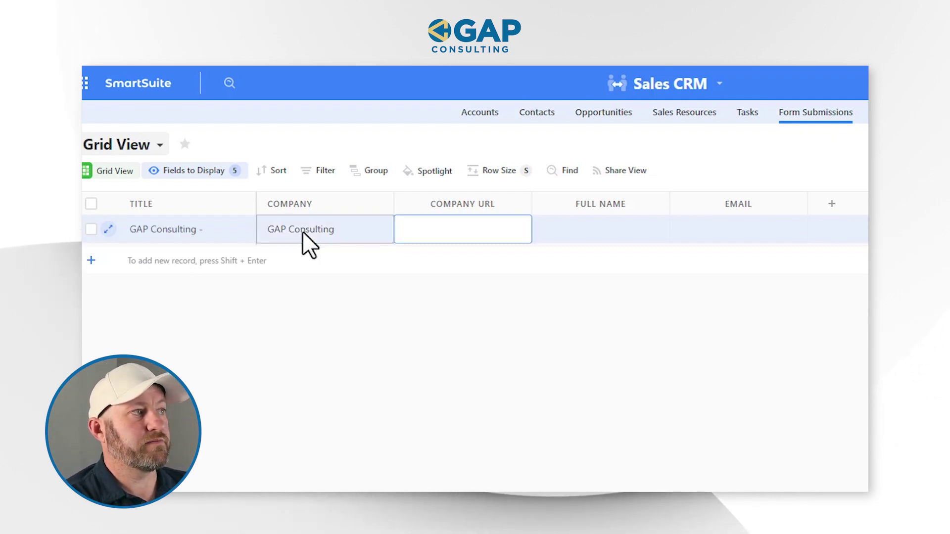
type("https://ga")
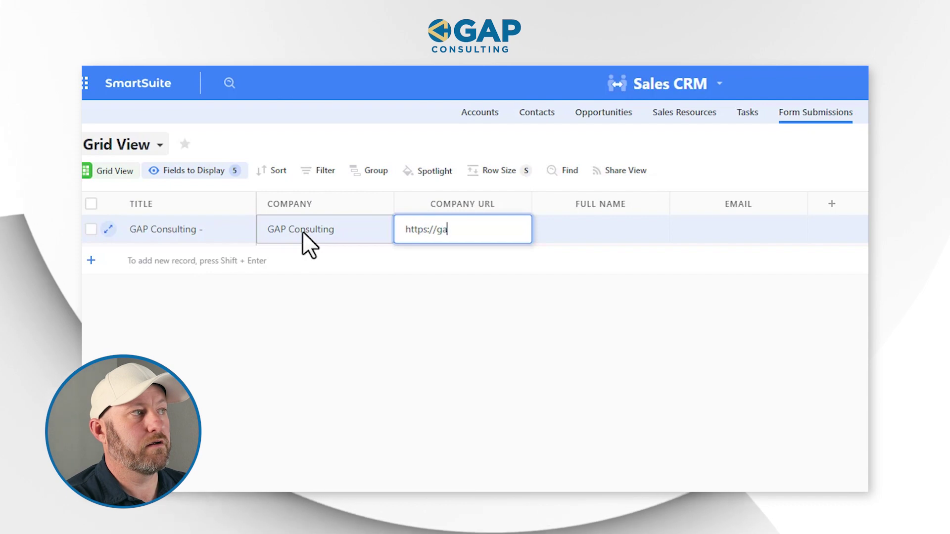
type("rethpronovost.com")
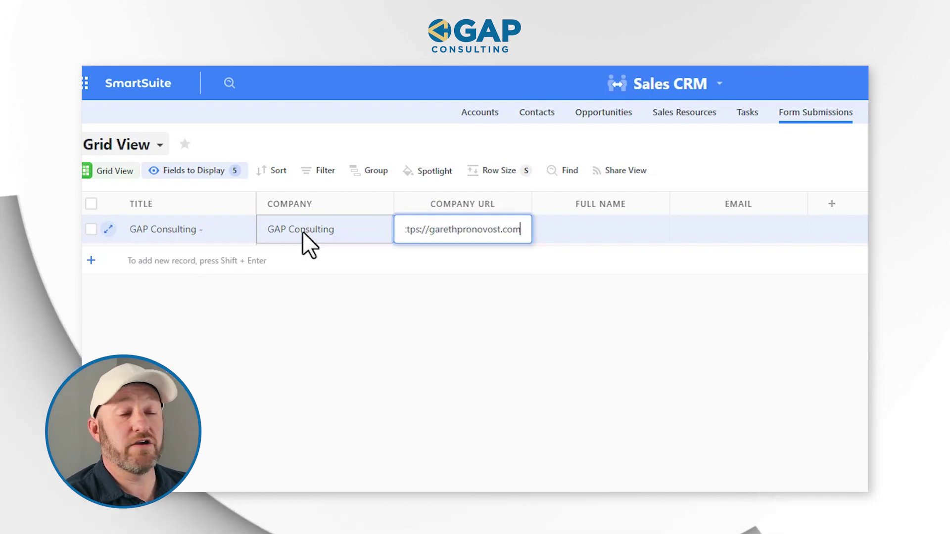
key("Tab")
Fill in the contact's first and last name and e-mail address for row 1
key("Tab")
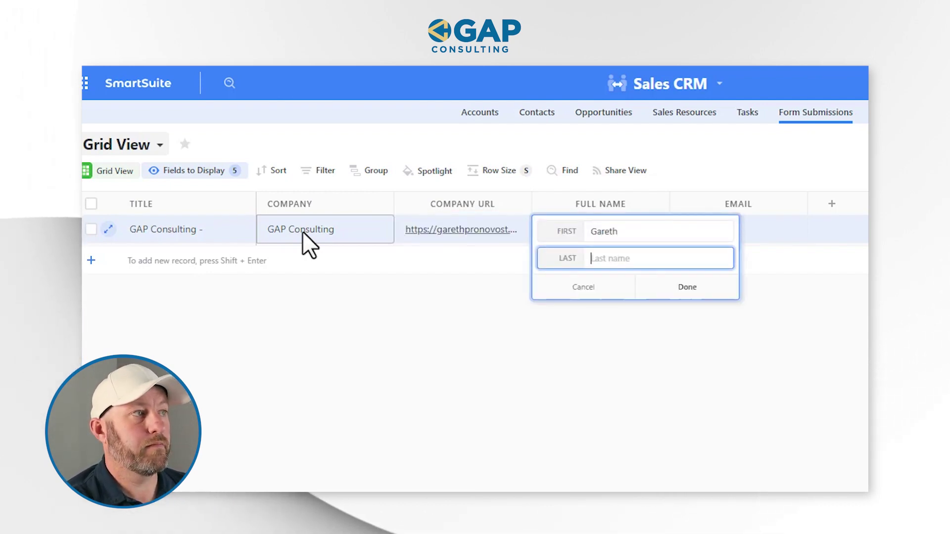
key("BackSpace")
key("BackSpace")
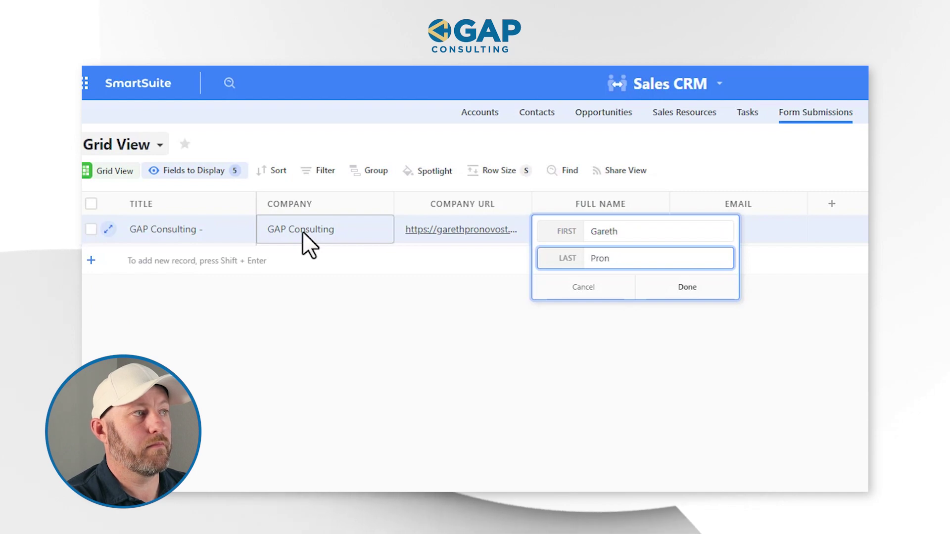
key("Return")
left_click(726, 238)
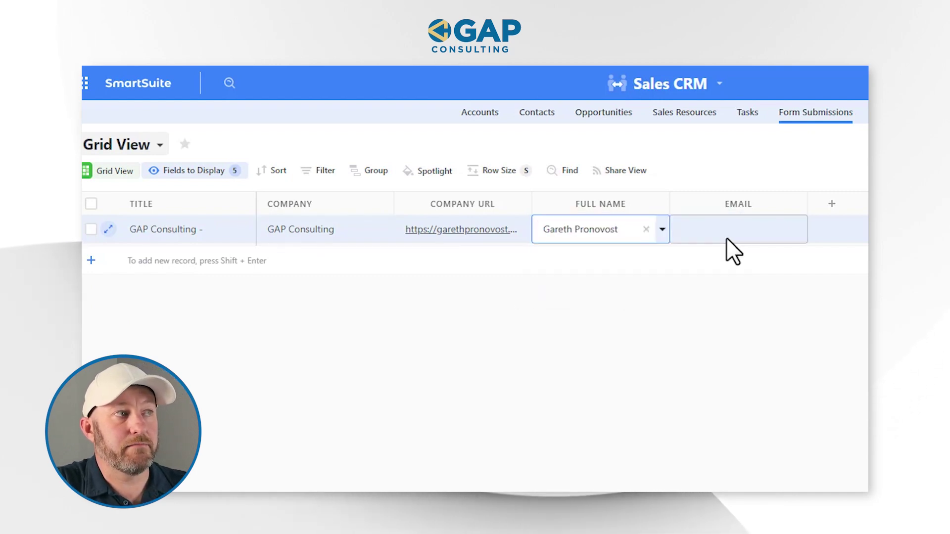
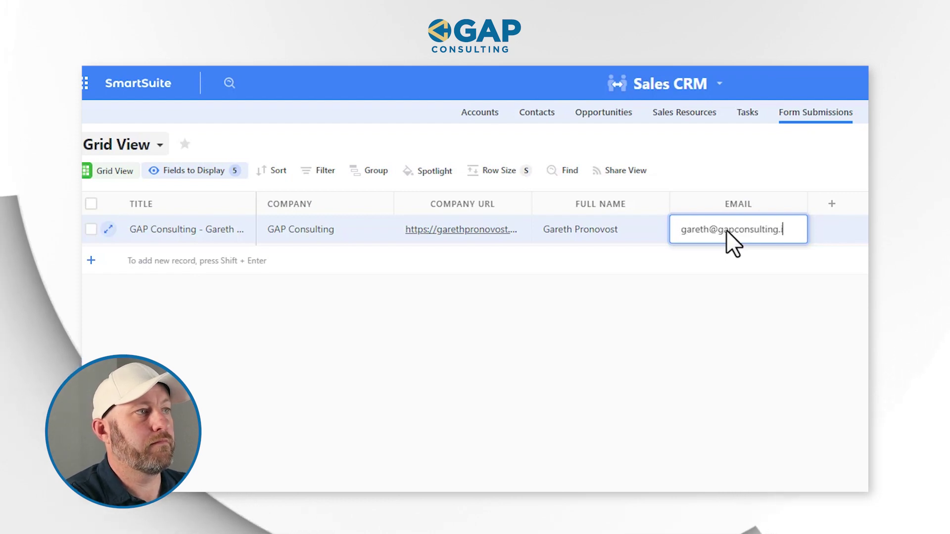
key("Return")
Widen the Title column to show full titles and open the views list
left_click(464, 365)
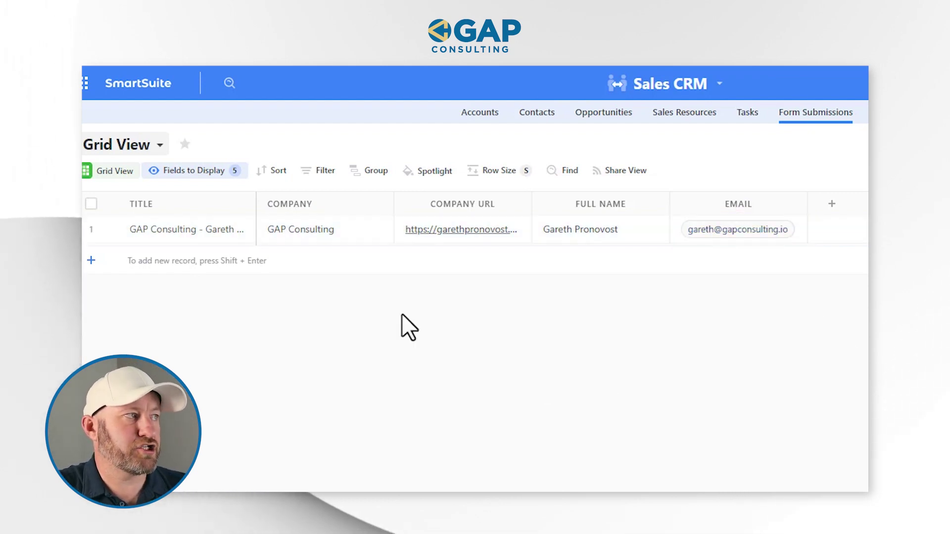
left_click_drag(257, 203, 302, 203)
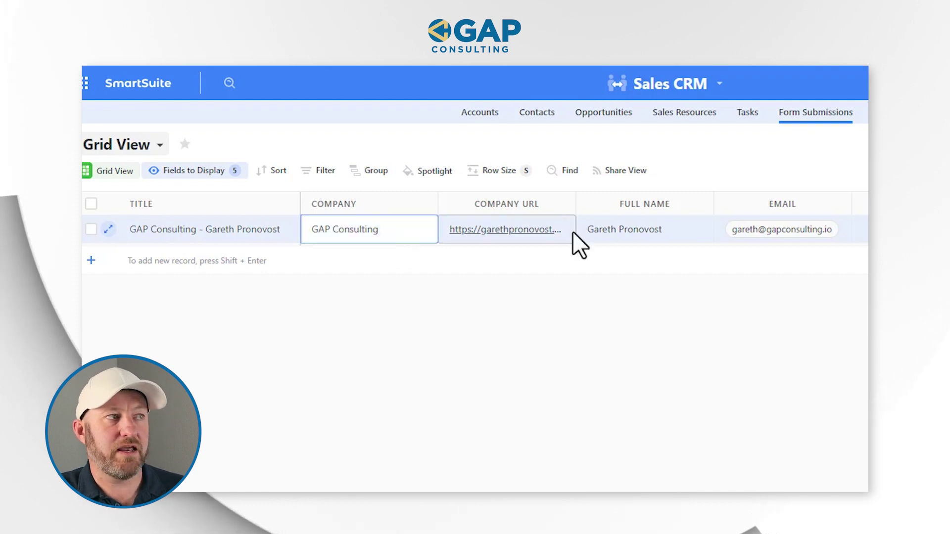
left_click(617, 228)
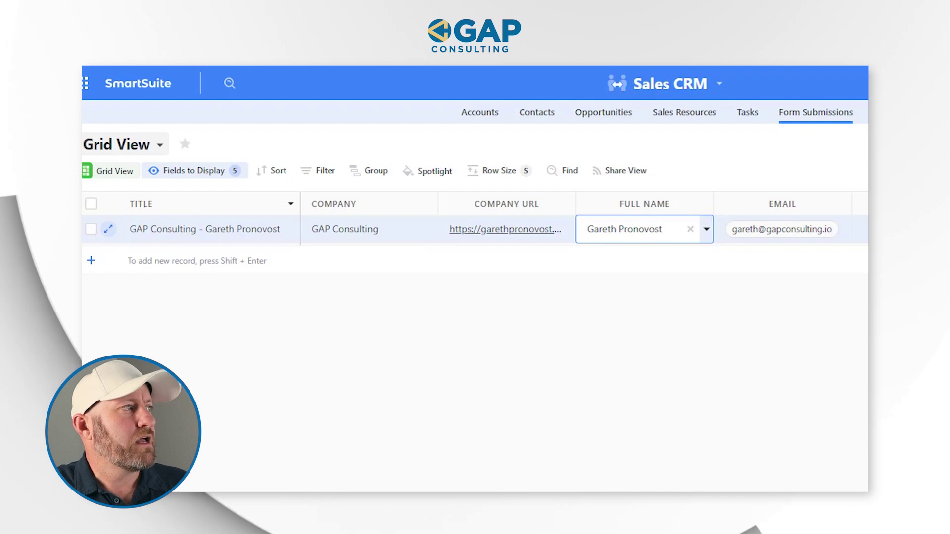
left_click(135, 149)
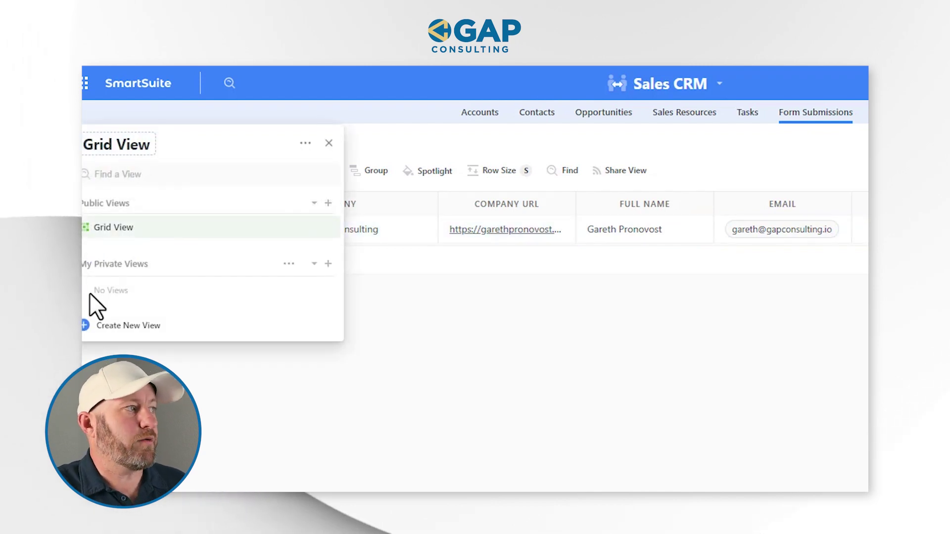
Create a new Form-type view, keeping the name Form and Public access
left_click(123, 324)
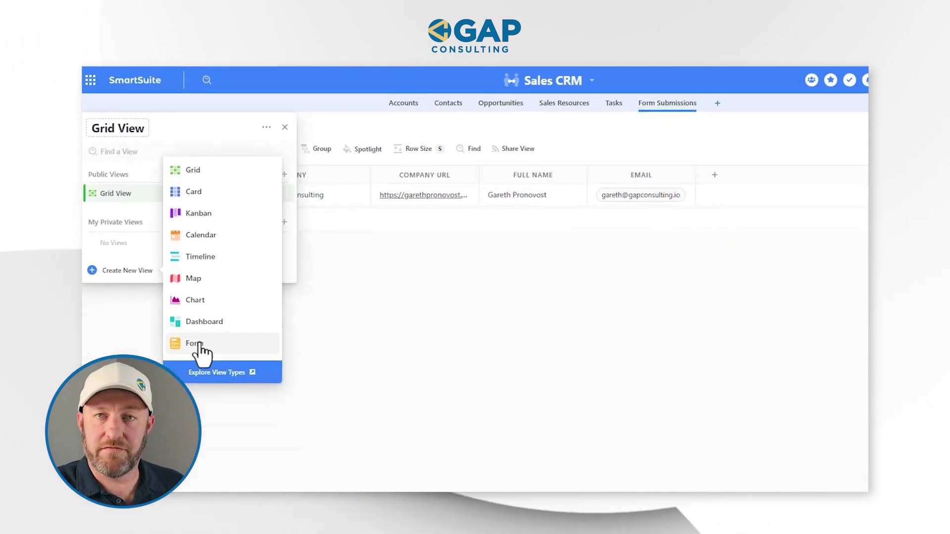
left_click(217, 420)
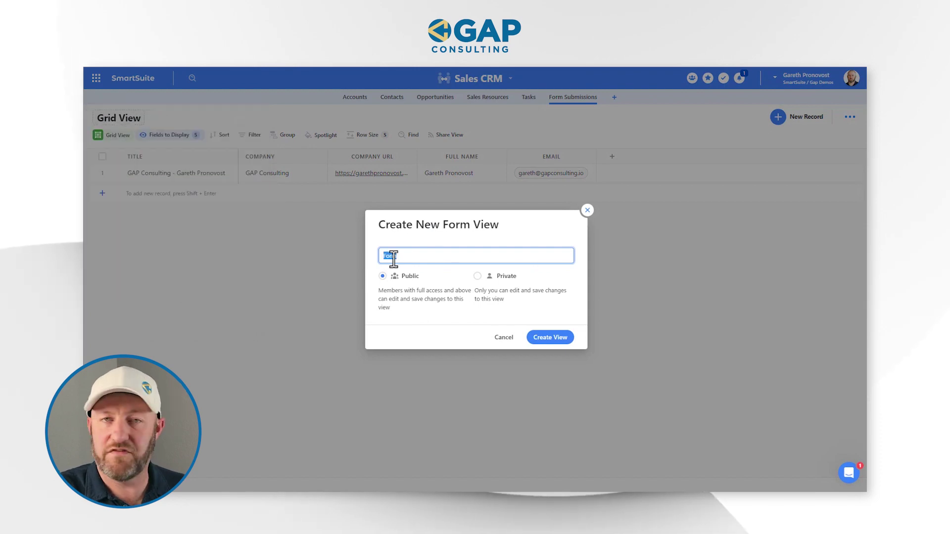
left_click(531, 340)
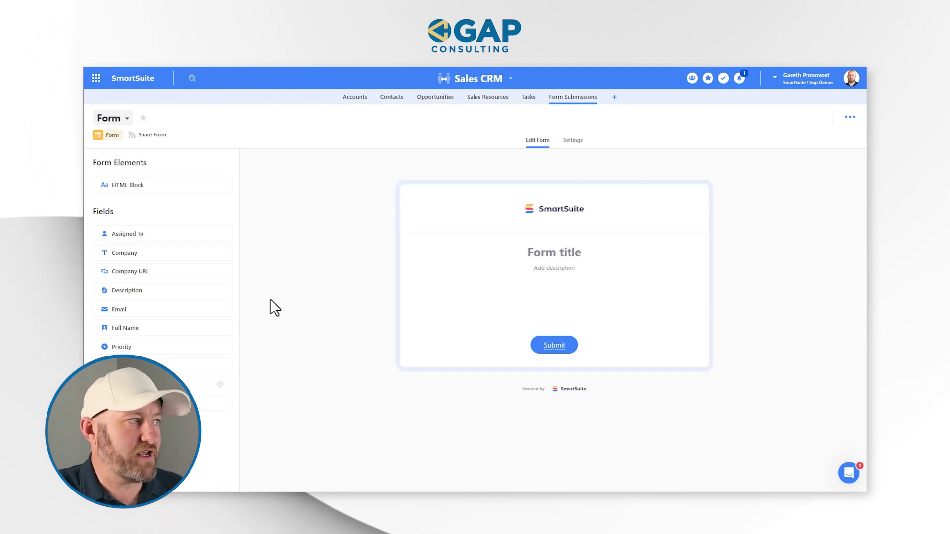
mouse_move(199, 277)
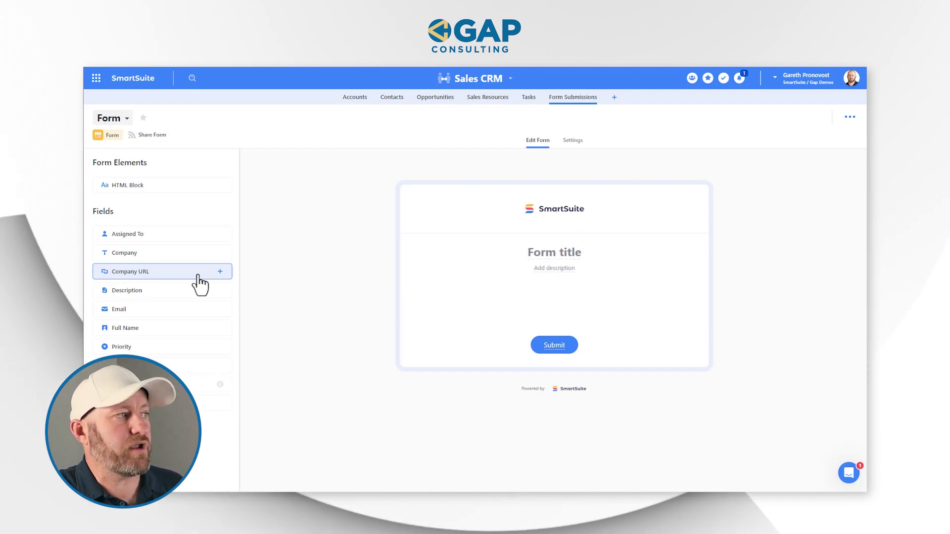
Add Company, Company URL, Full Name and Email fields to the form and review it
left_click(221, 253)
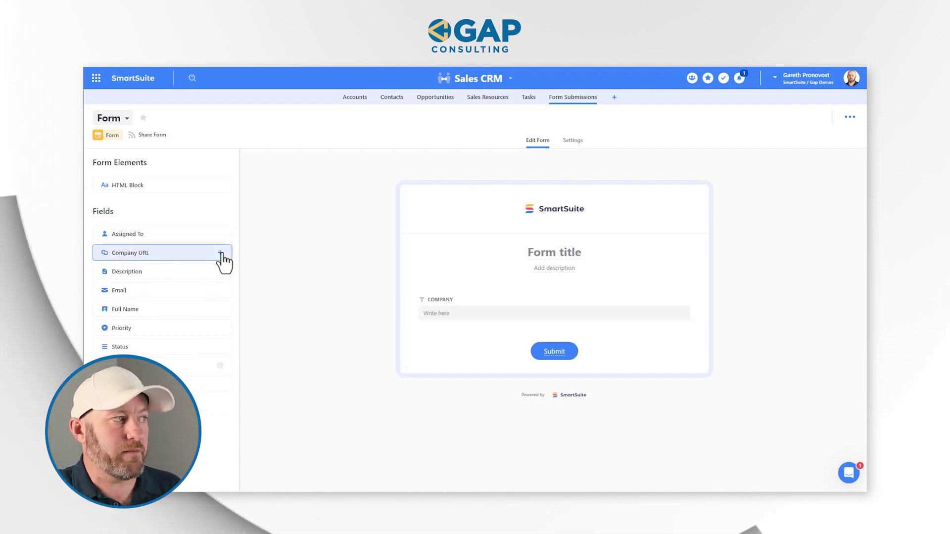
left_click(220, 252)
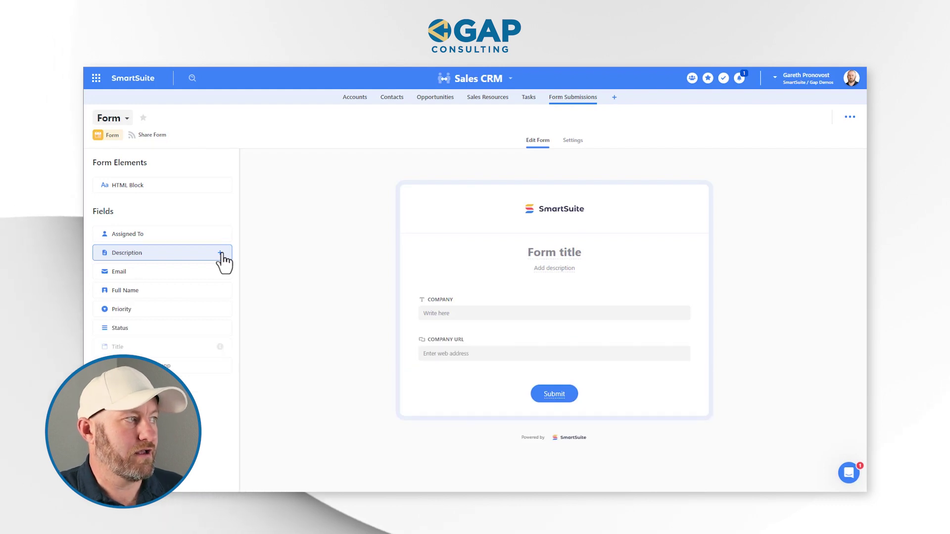
left_click(220, 291)
left_click(220, 272)
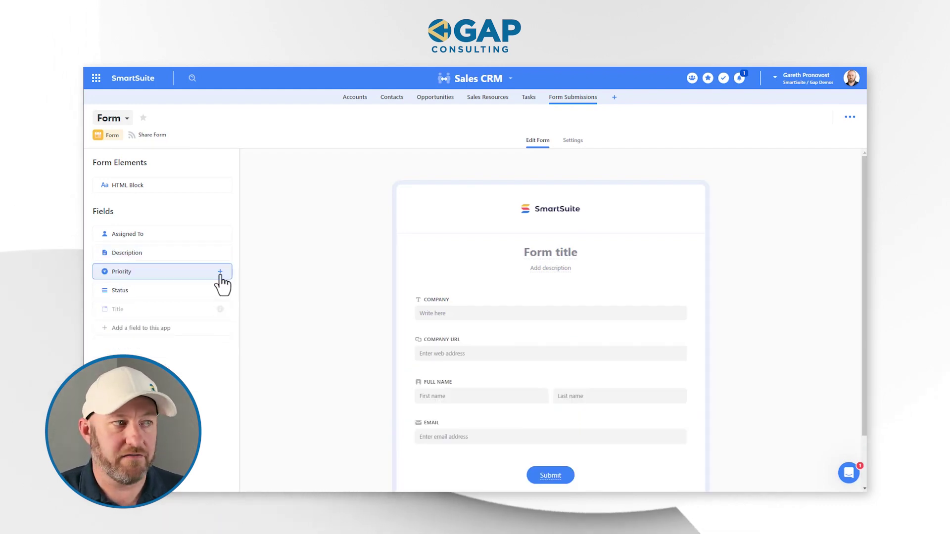
scroll(347, 301, "down", 2)
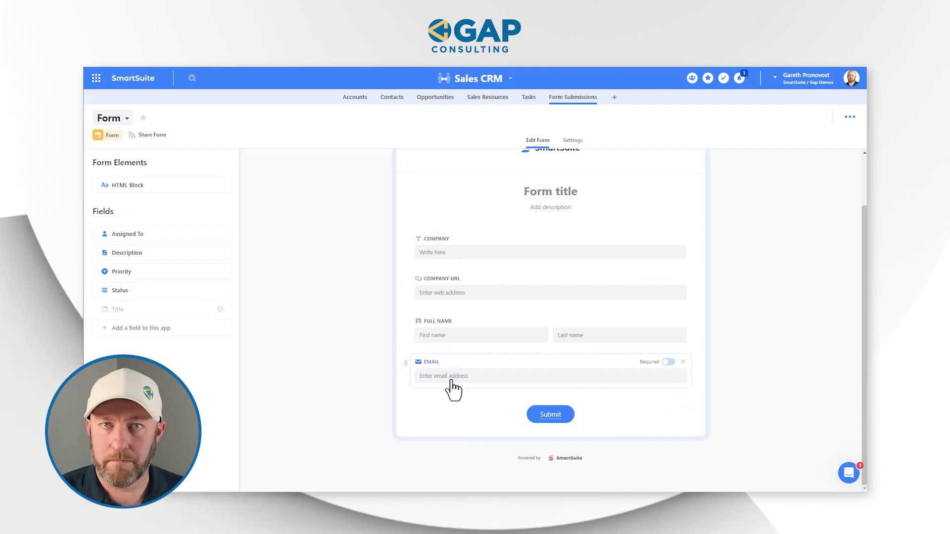
scroll(475, 347, "up", 2)
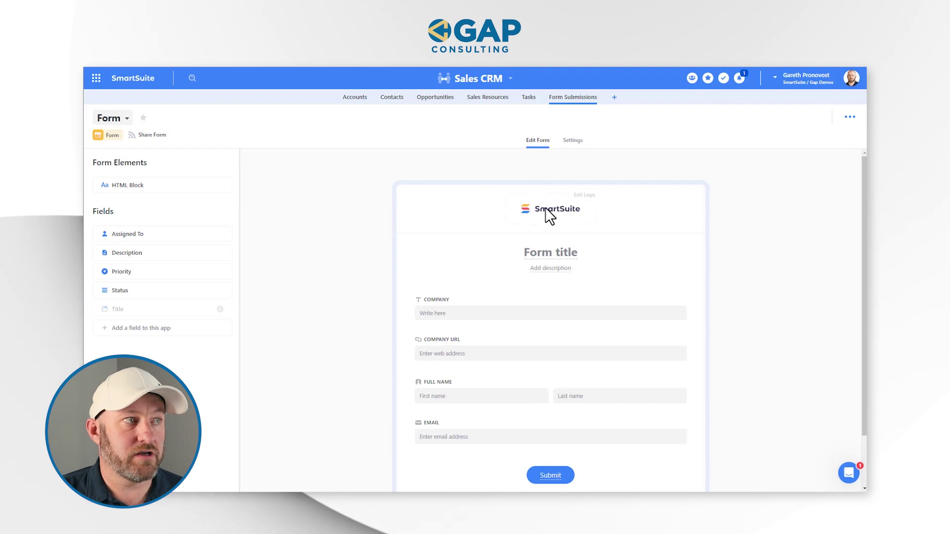
scroll(555, 215, "down", 2)
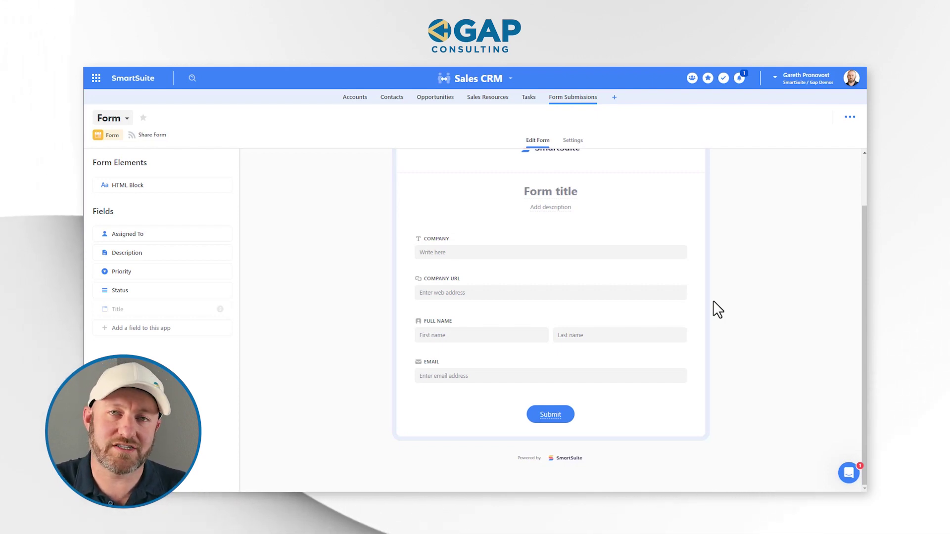
scroll(668, 322, "up", 2)
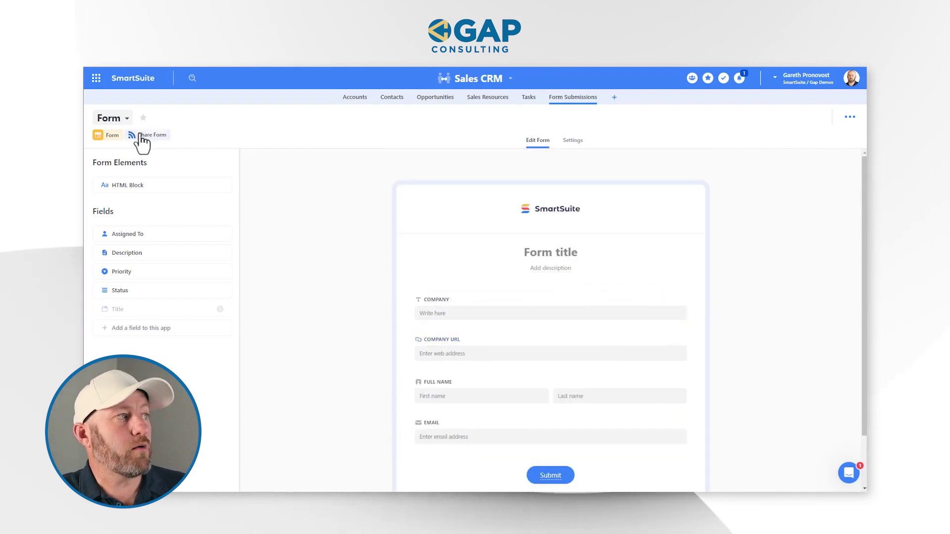
Share the form and open its shareable link in a new tab
left_click(141, 136)
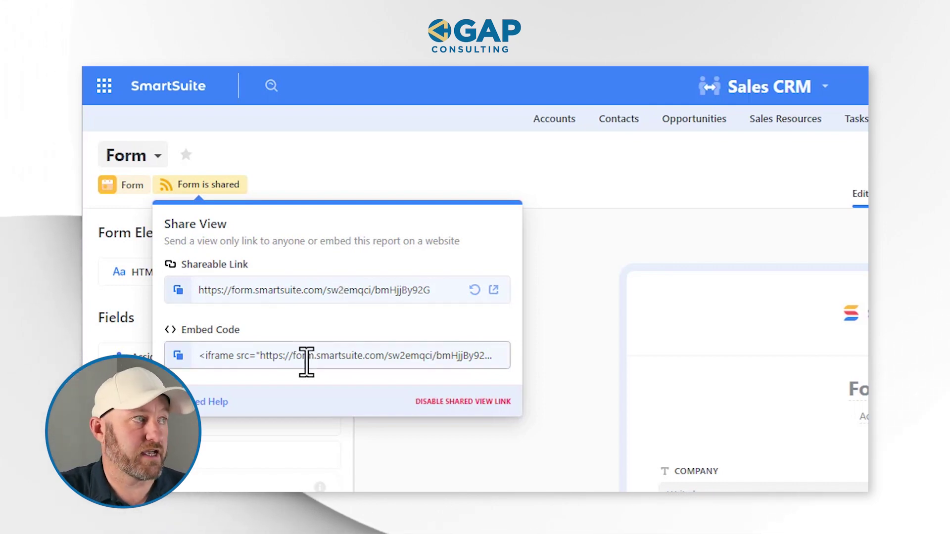
left_click(493, 290)
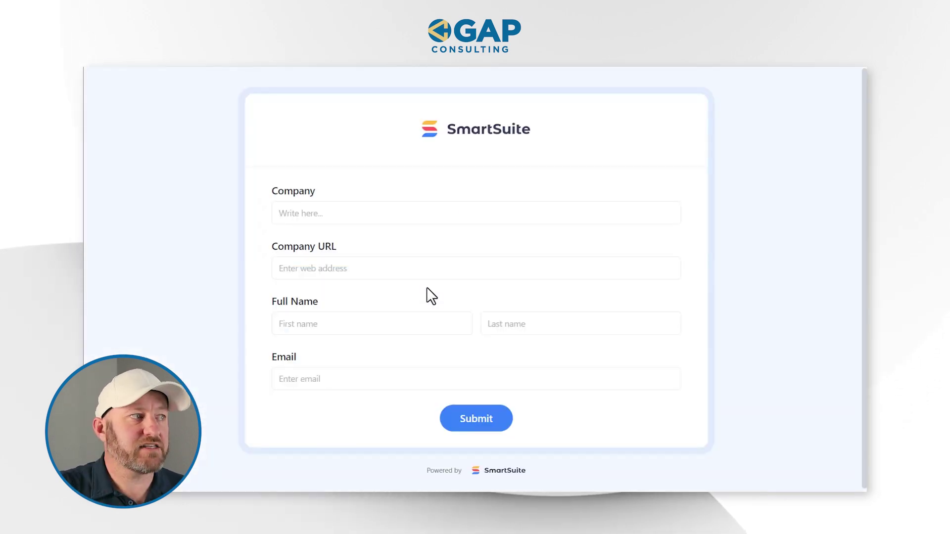
Submit the form with Company Acme, URL acme.com, a contact's first and last name, and e-mail
left_click(379, 213)
type("Acme")
key("Tab")
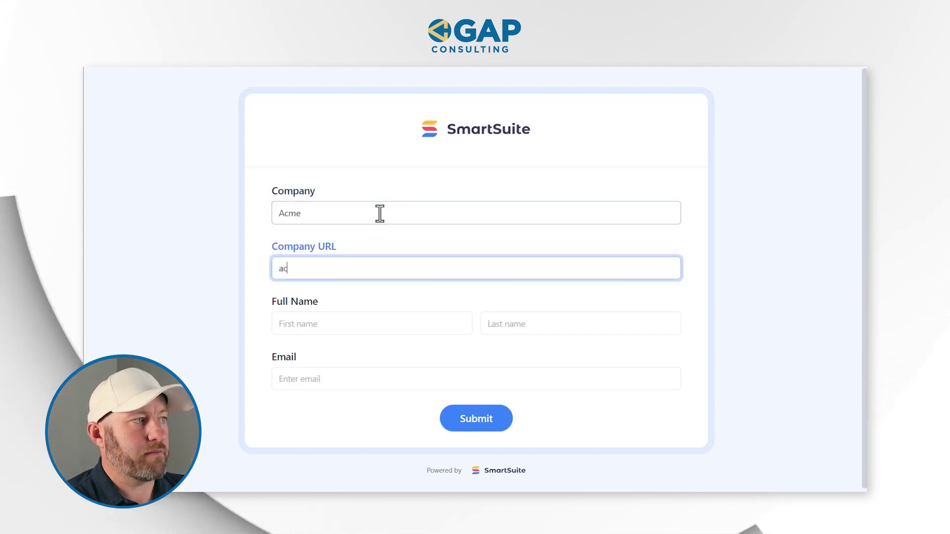
type("acme.com")
key("Tab")
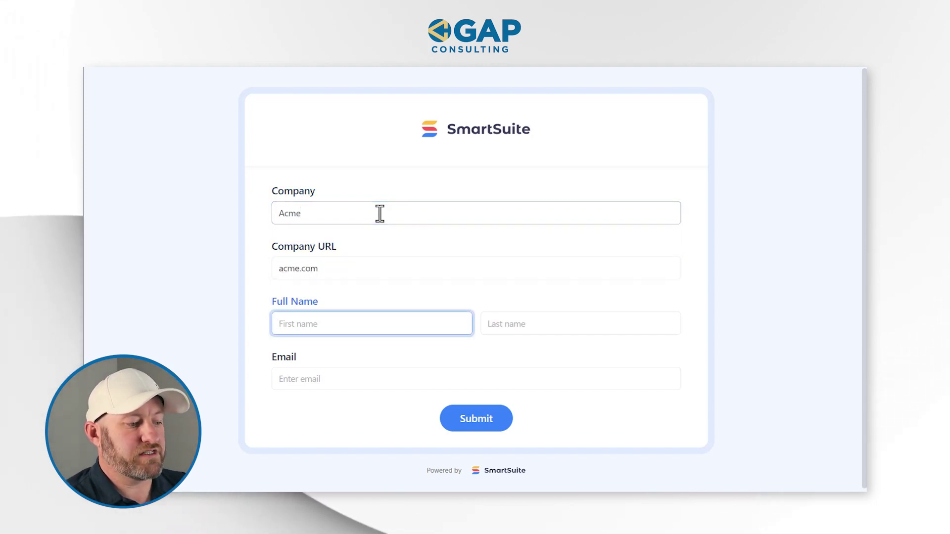
type("John")
key("Tab")
type("Smith")
key("Tab")
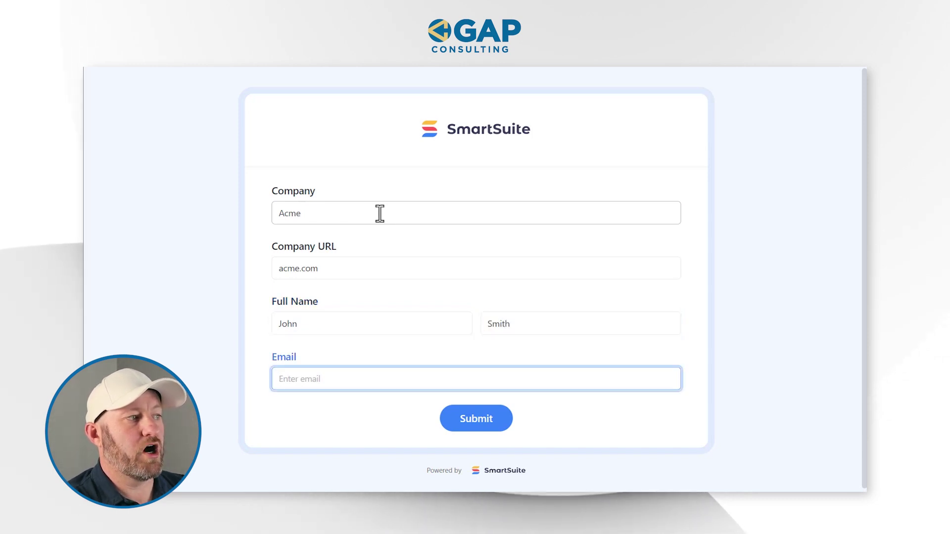
type("john@example.com")
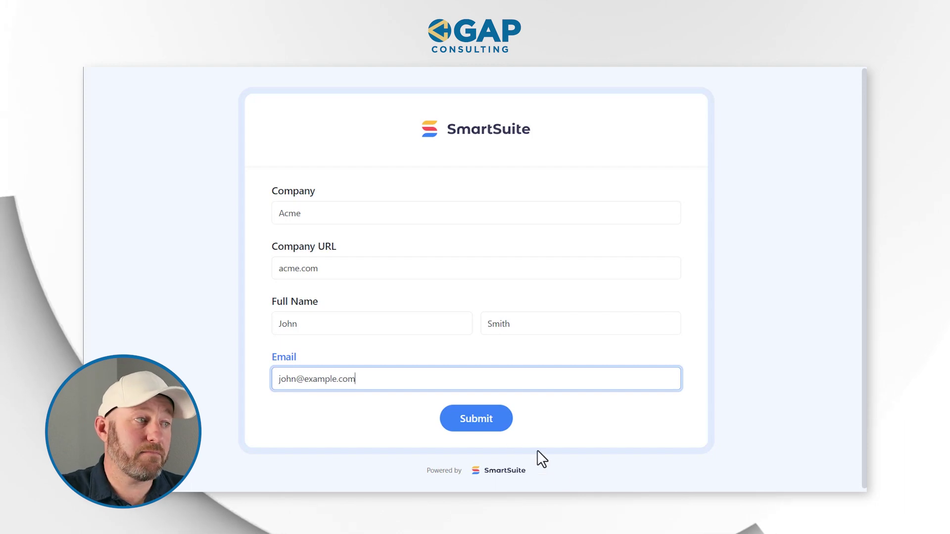
left_click(495, 427)
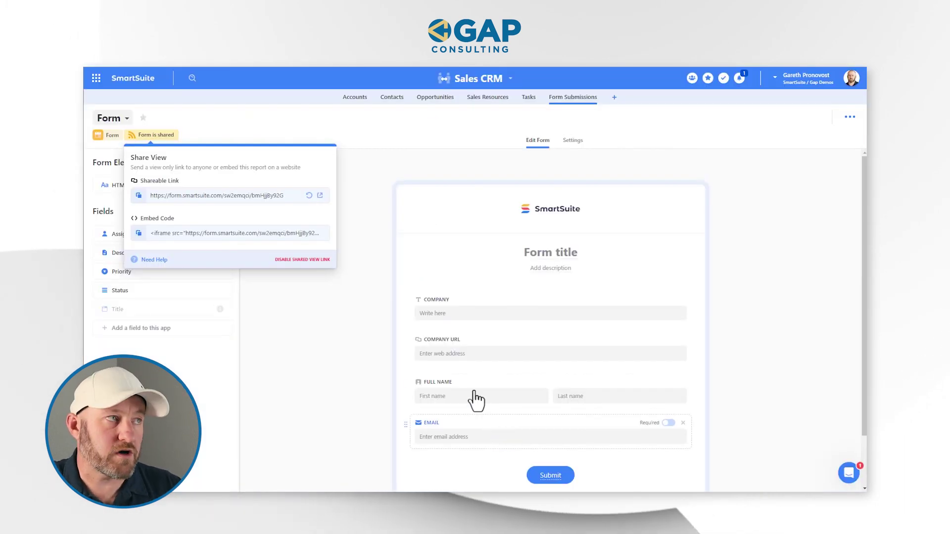
Close the share popover and switch Form Submissions to Grid View
left_click(391, 179)
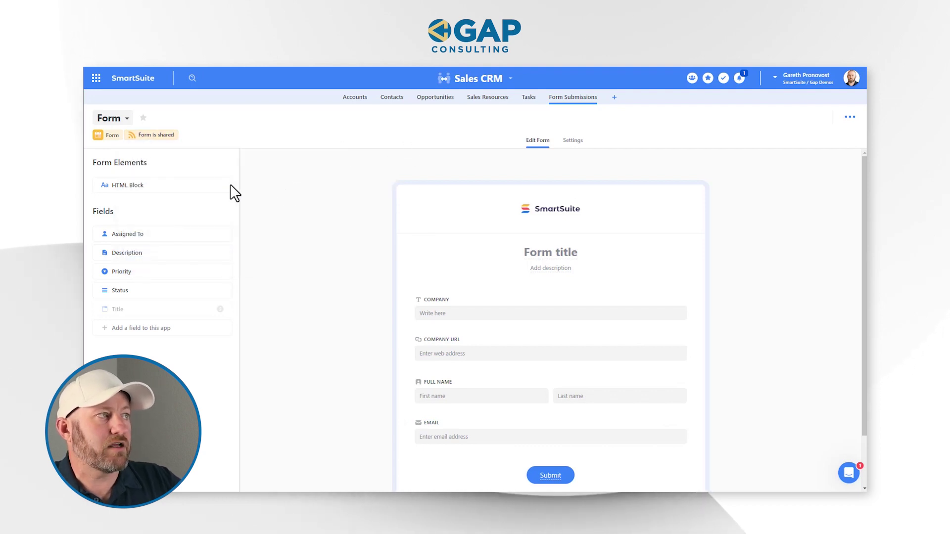
left_click(119, 122)
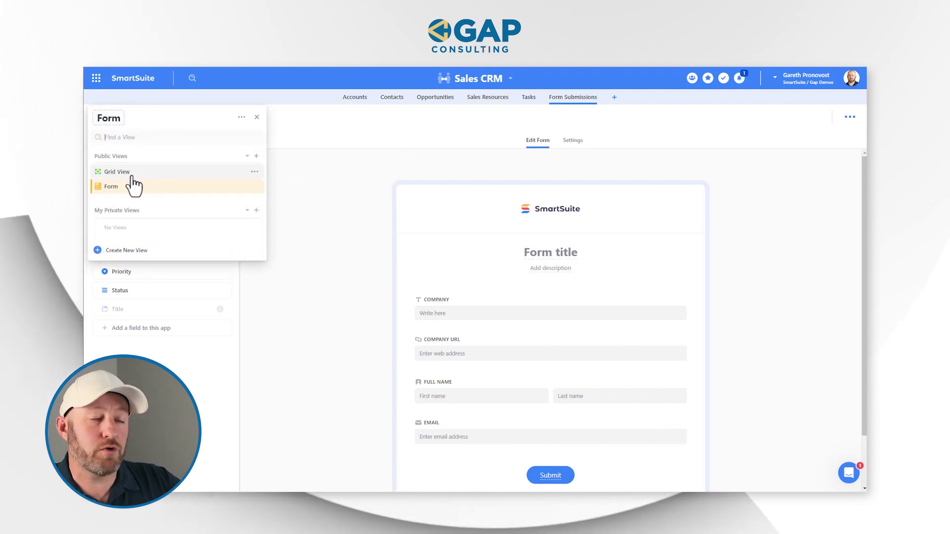
left_click(119, 172)
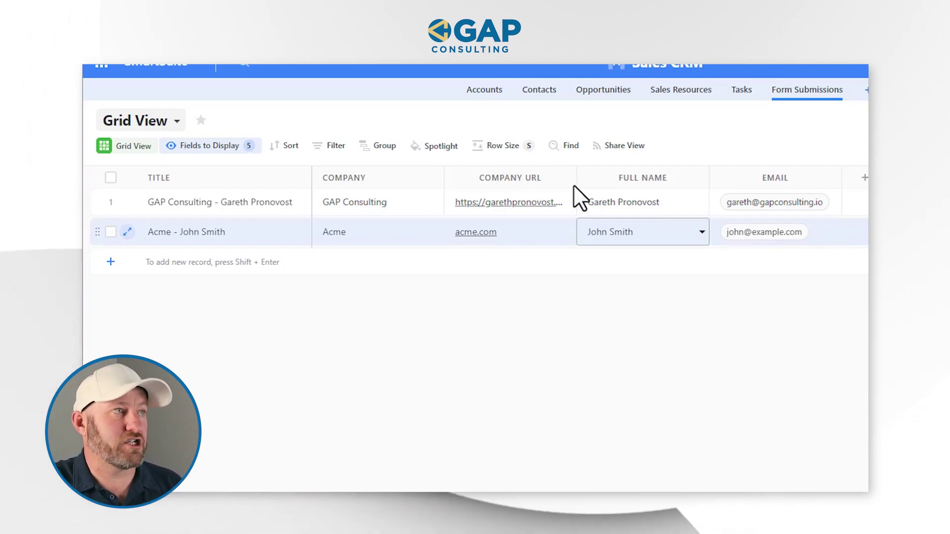
Check the Acme row's Full Name value and bring up the Sales CRM solution menu
left_click(582, 228)
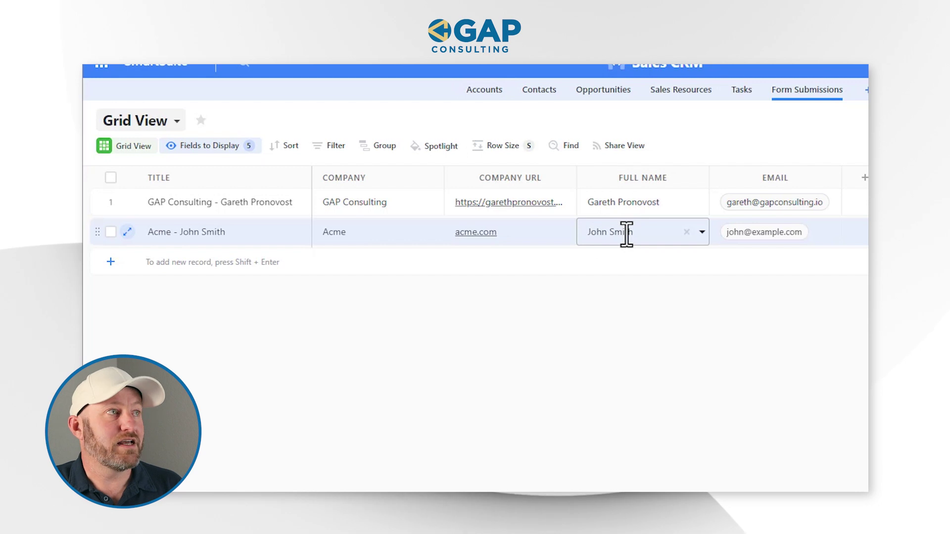
left_click(526, 113)
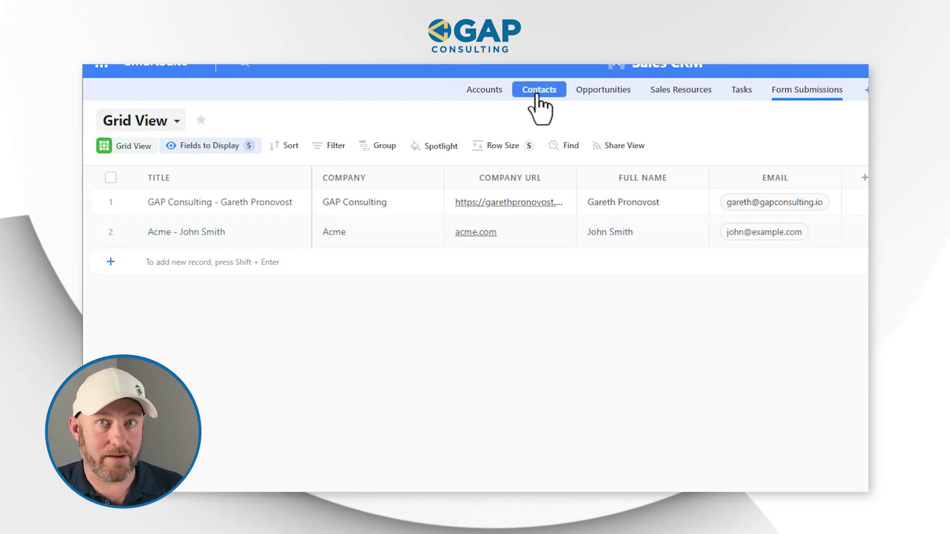
left_click(638, 233)
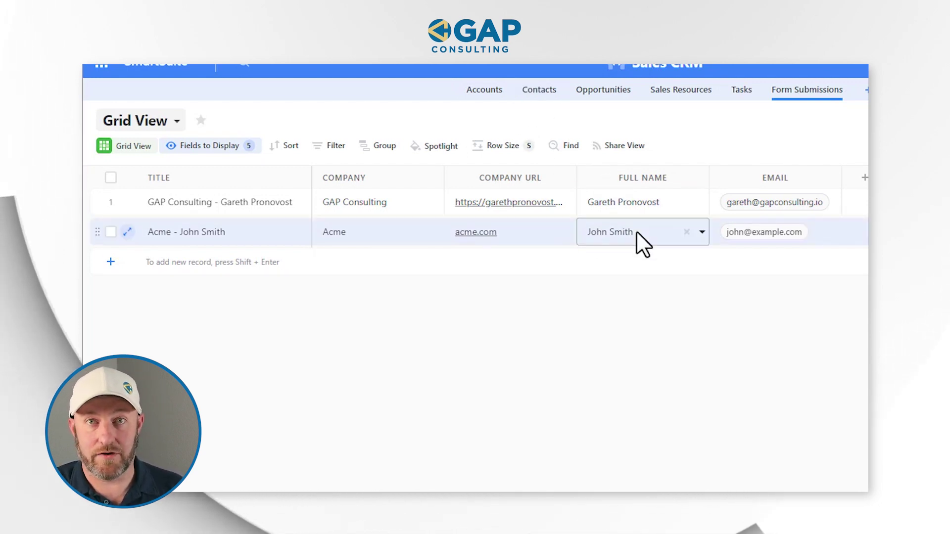
left_click(643, 202)
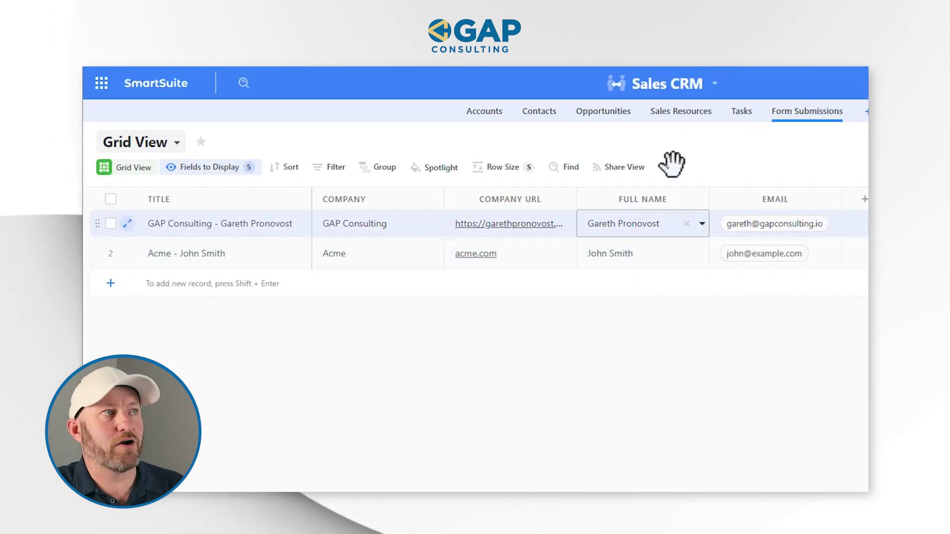
left_click(683, 64)
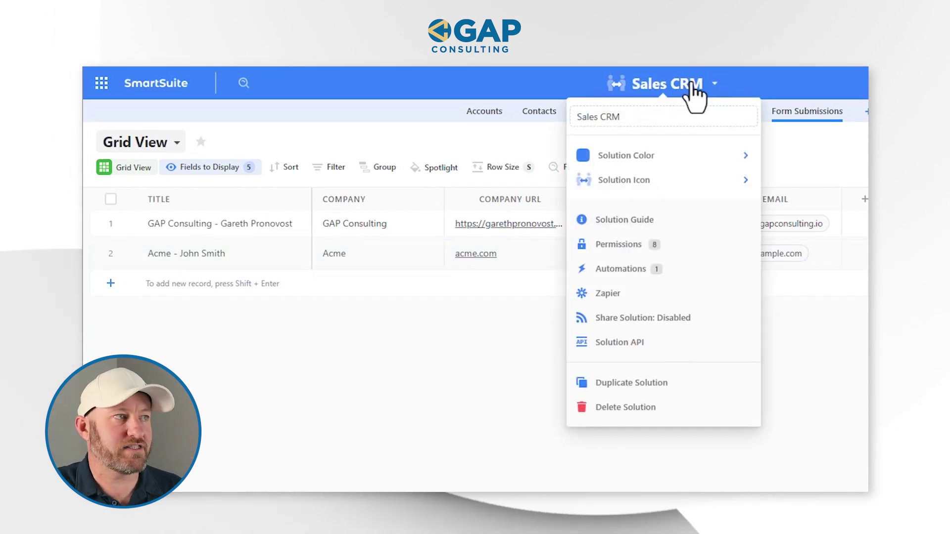
Create an automation triggered when the Form Submissions form 'Form' is submitted, and list available actions
left_click(666, 270)
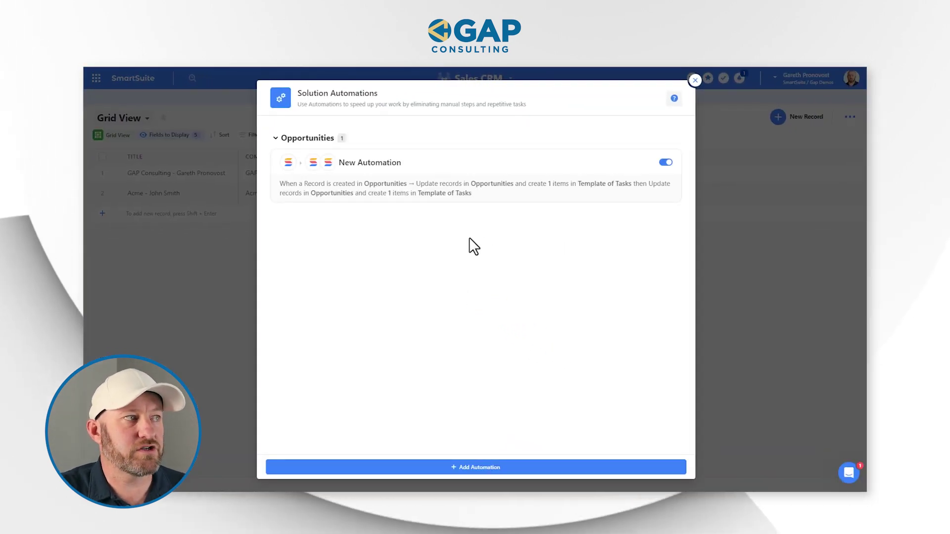
left_click(471, 474)
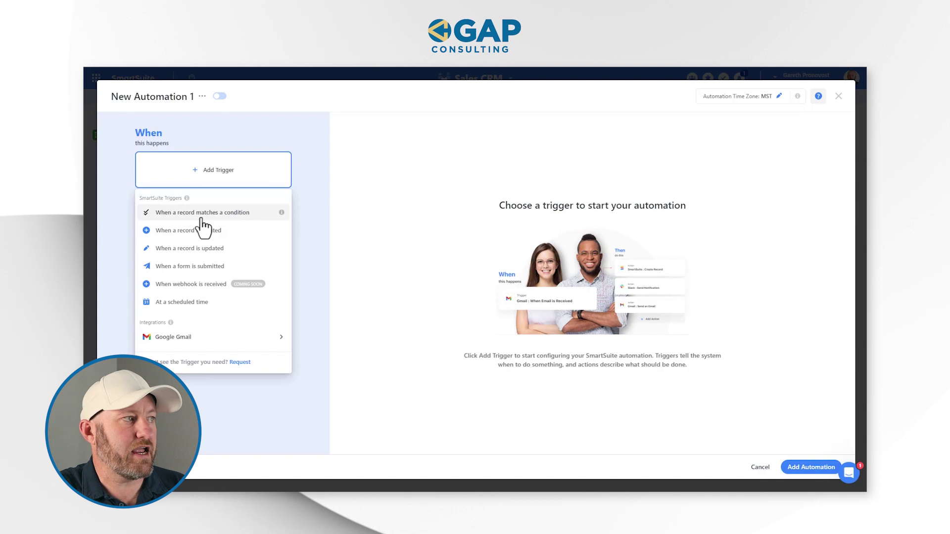
left_click(199, 266)
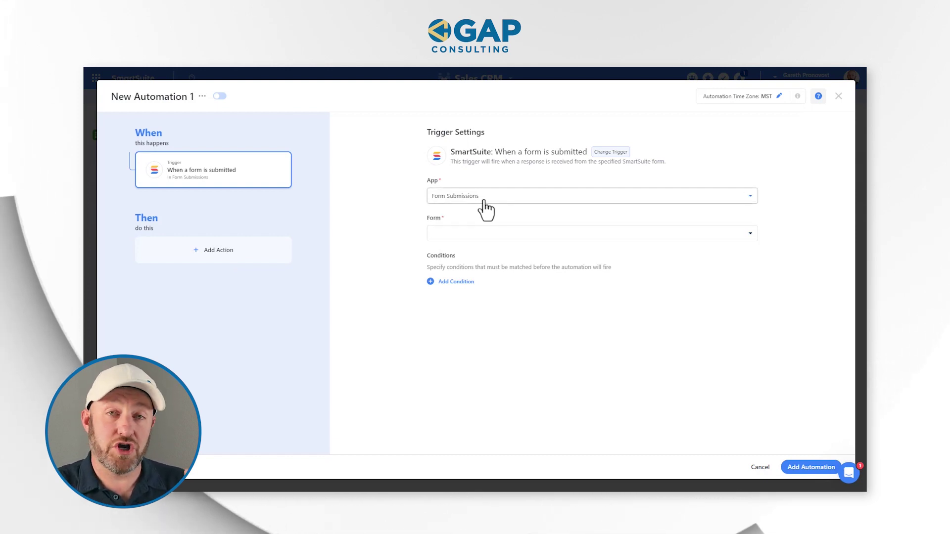
left_click(493, 235)
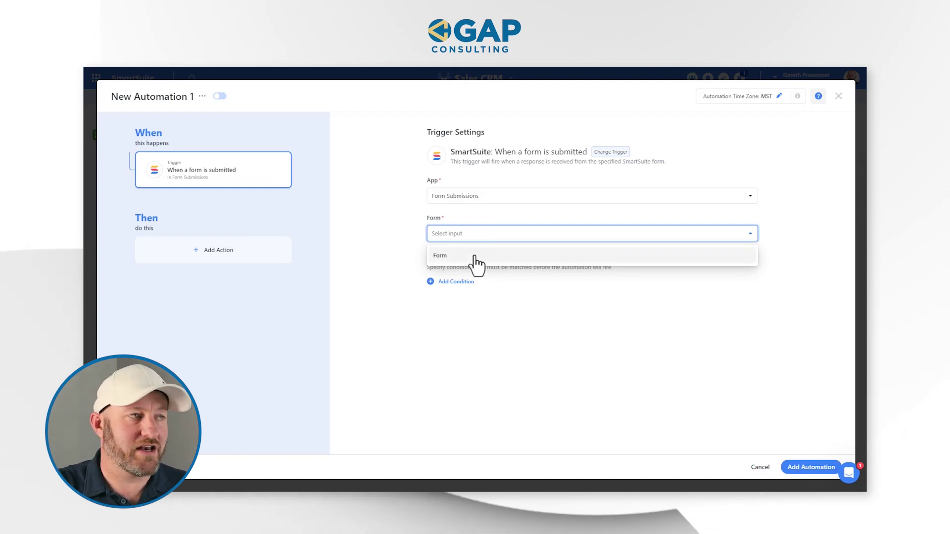
left_click(476, 258)
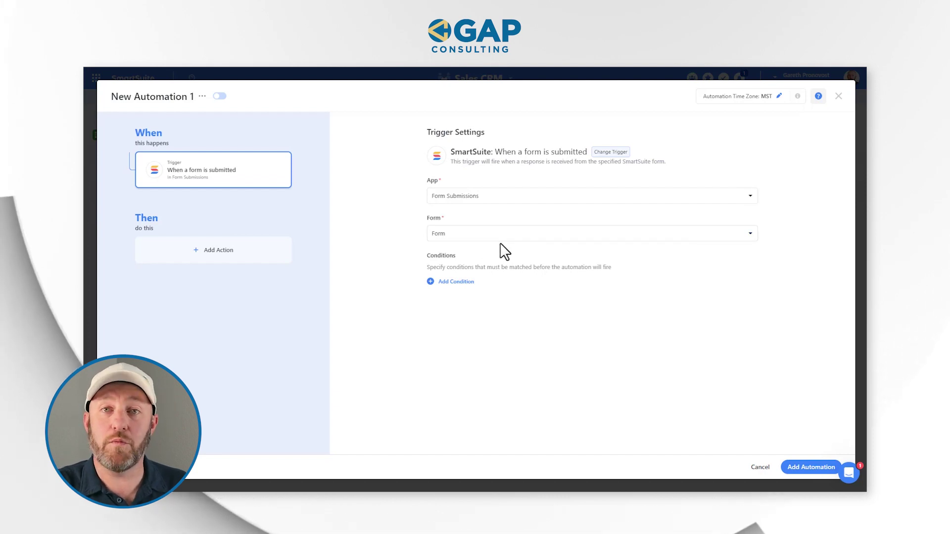
left_click(271, 256)
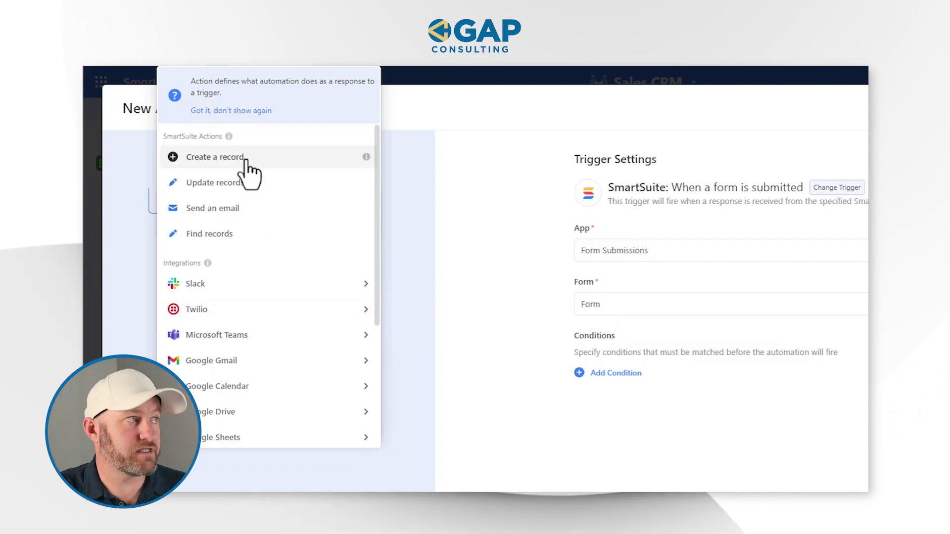
Add a Create a record action for Accounts, filling Account Name from the form's Company
left_click(246, 160)
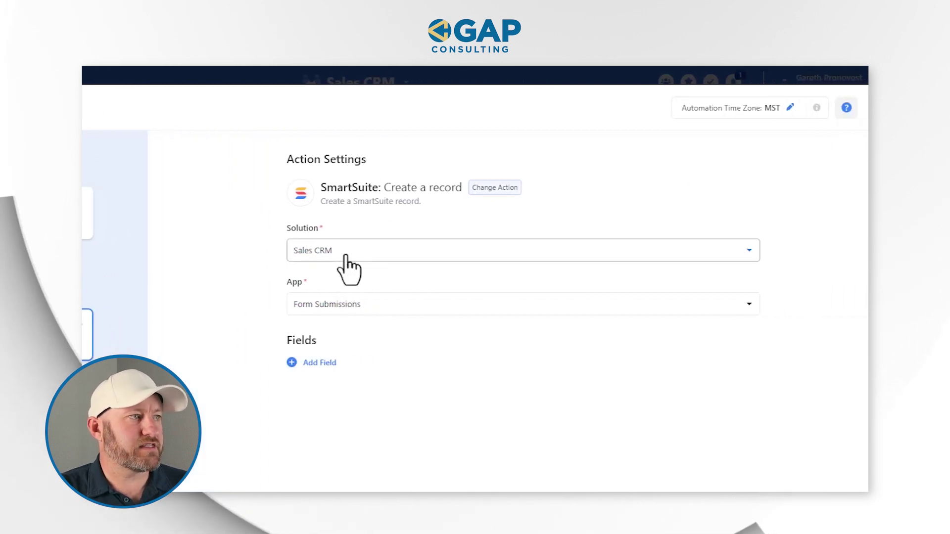
left_click(354, 311)
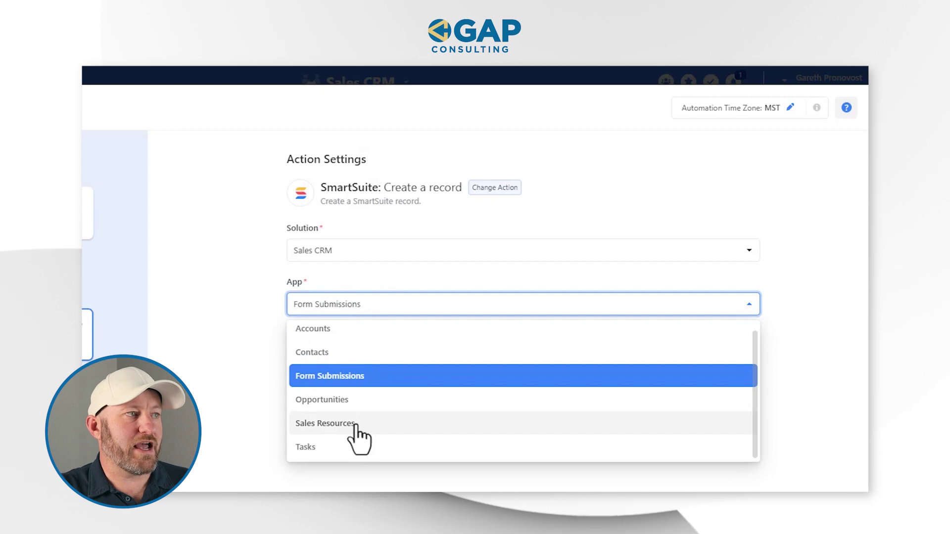
left_click(341, 330)
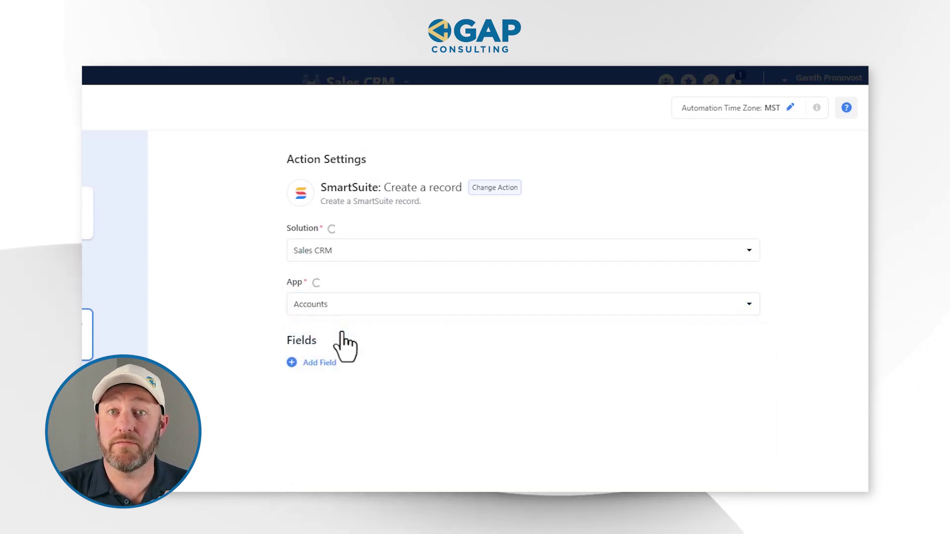
left_click(326, 363)
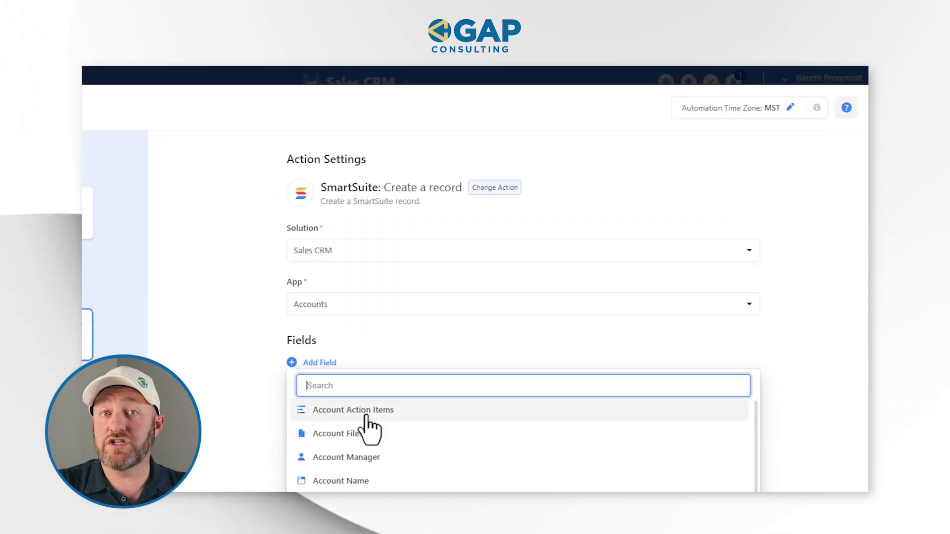
type("nam")
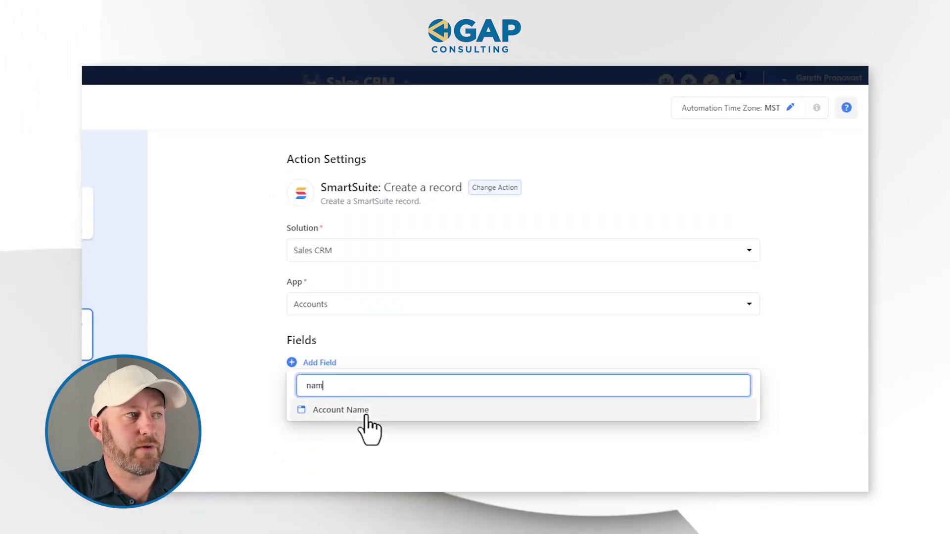
left_click(355, 411)
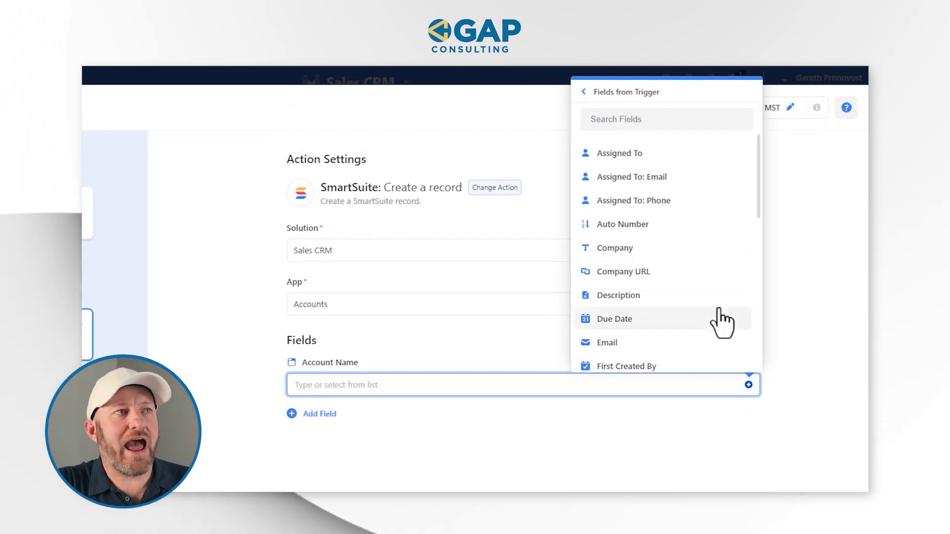
left_click(609, 94)
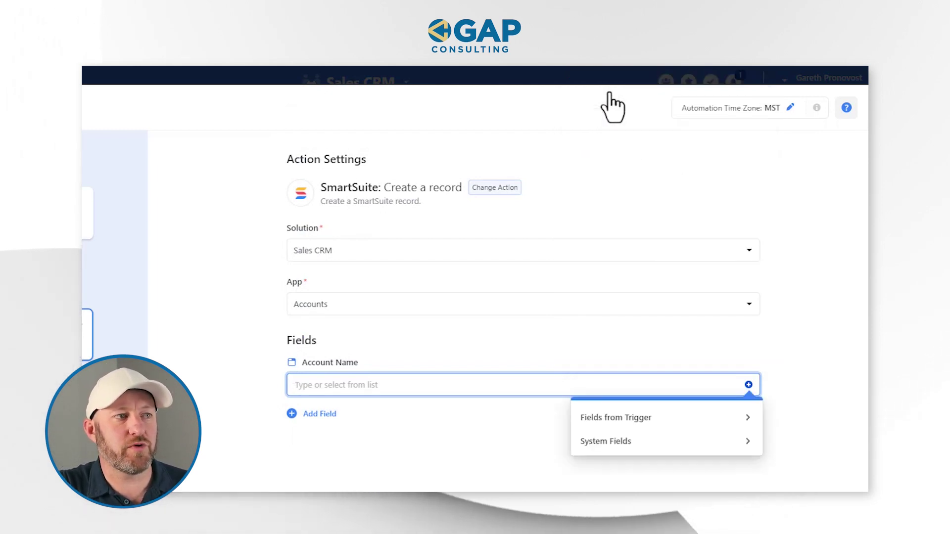
left_click(635, 420)
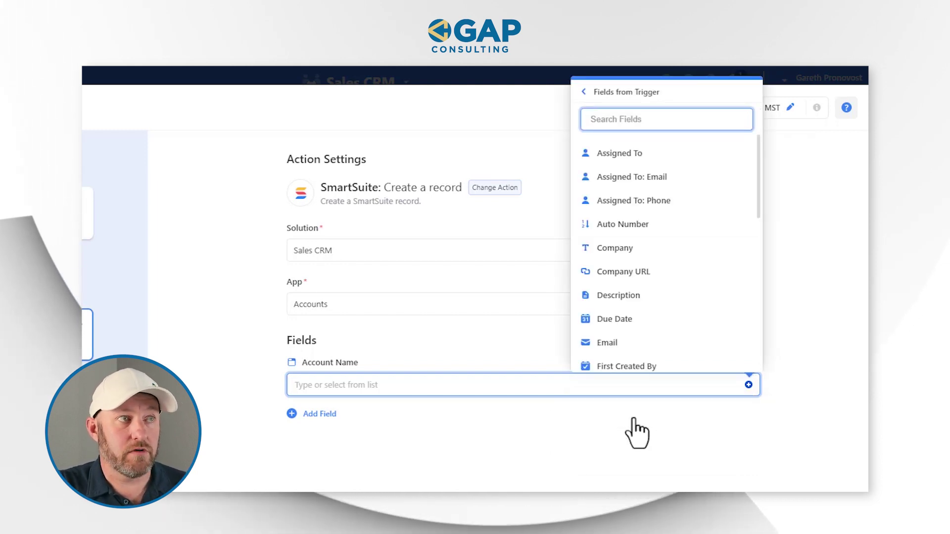
left_click(628, 251)
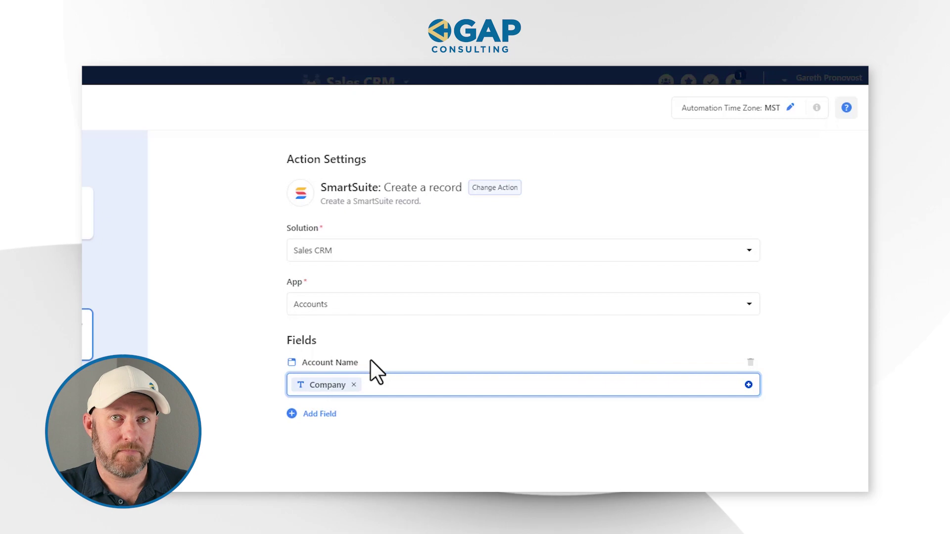
Add Company Website to the Accounts record, filled from the form's Company URL
left_click(326, 417)
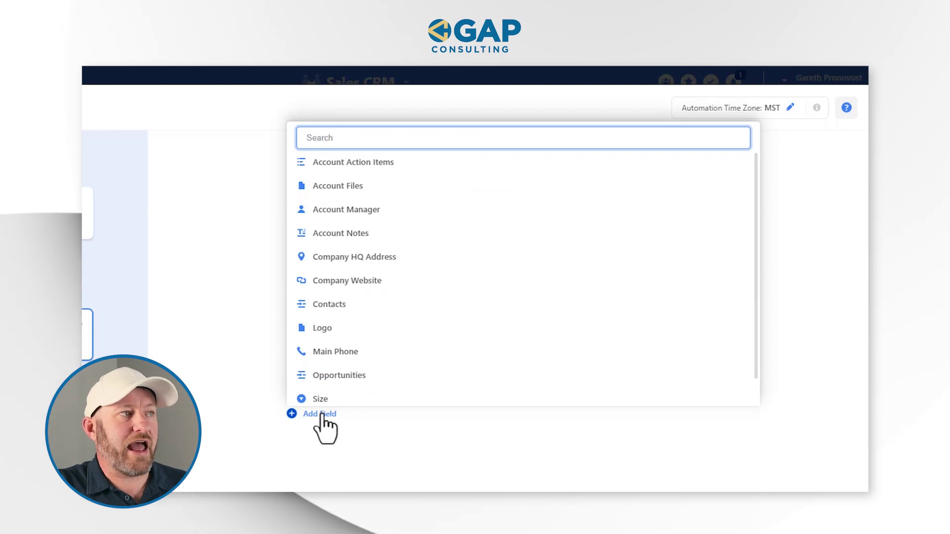
left_click(344, 281)
scroll(474, 371, "down", 2)
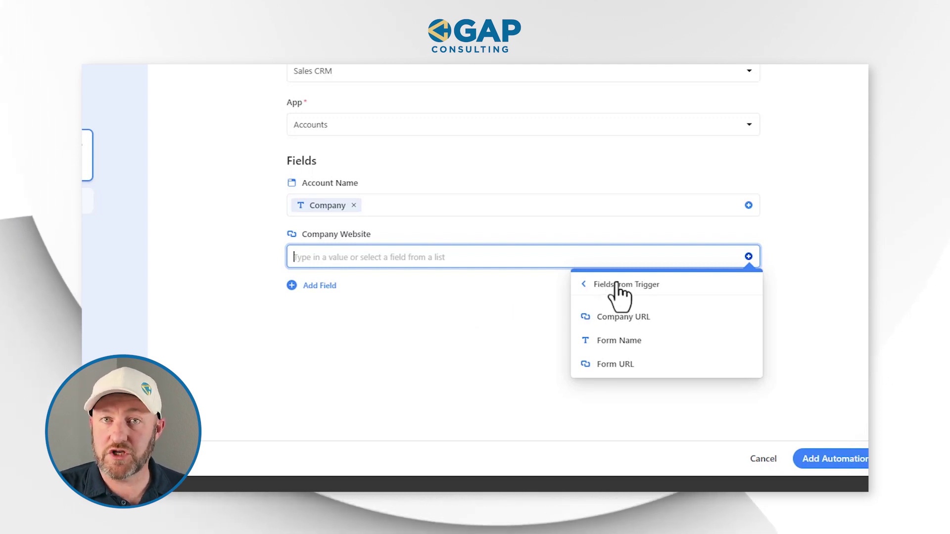
left_click(624, 321)
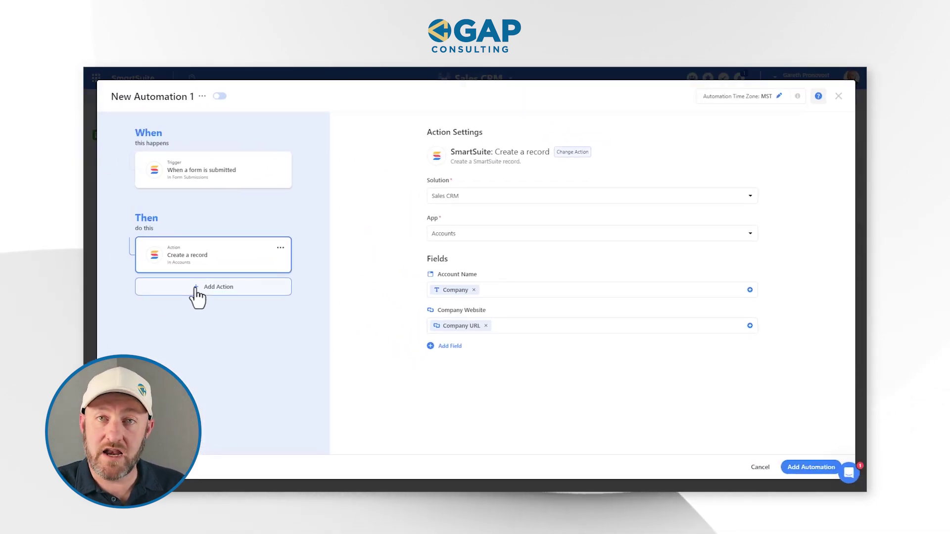
Add a second Create a record action targeting the Sales CRM Contacts app
left_click(197, 292)
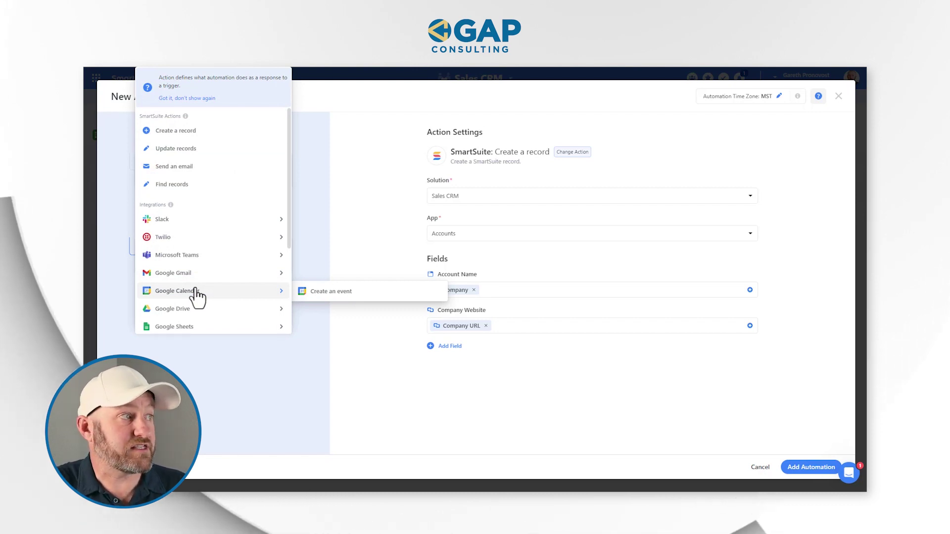
left_click(177, 131)
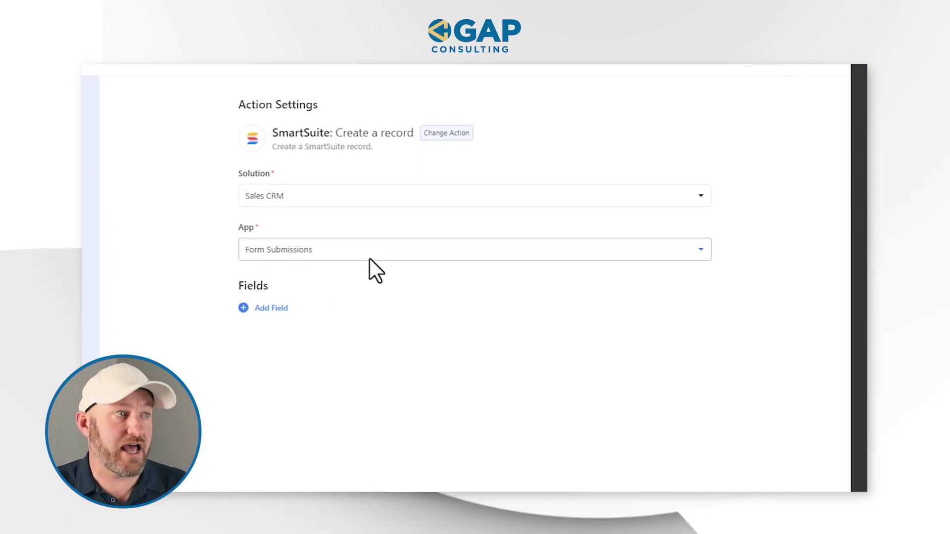
left_click(345, 249)
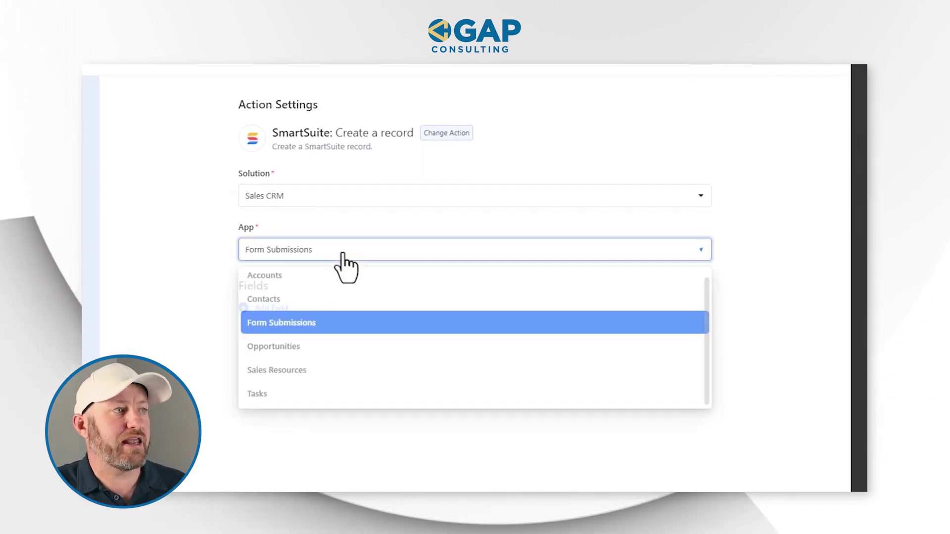
left_click(325, 298)
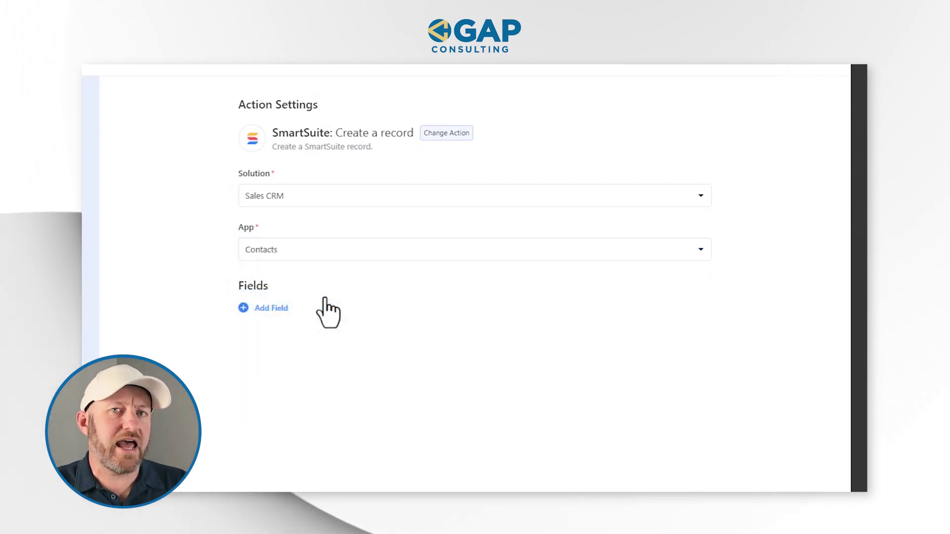
Add the Contacts Name field, filled from the trigger's Full Name answer
left_click(275, 308)
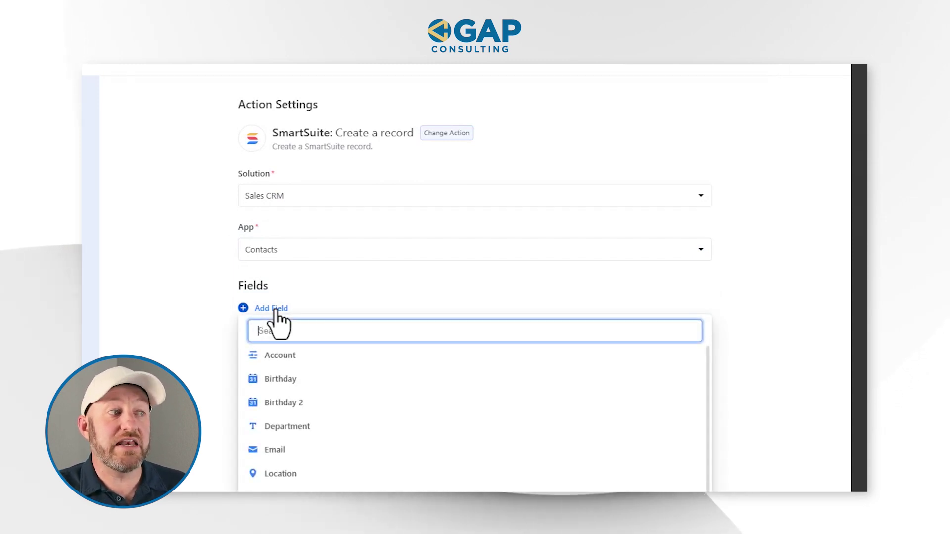
type("na")
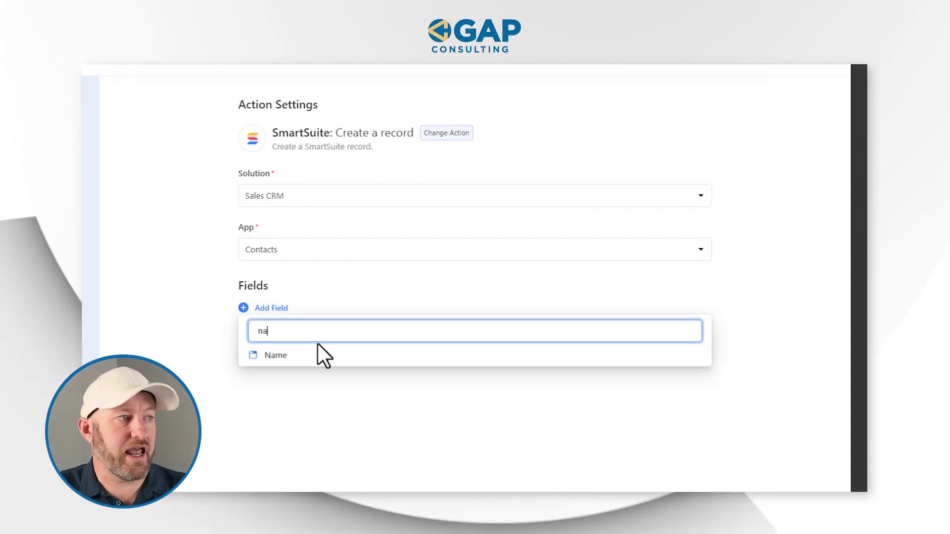
left_click(301, 354)
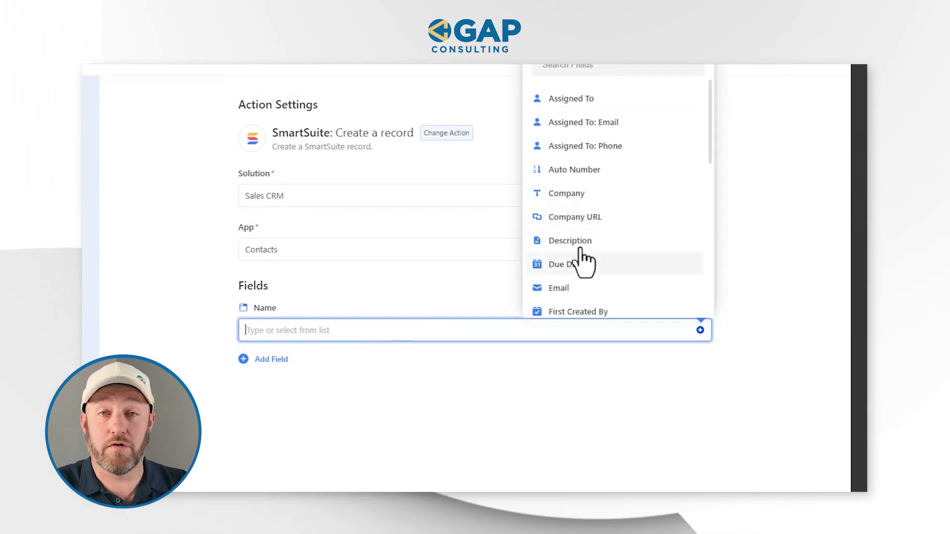
left_click(575, 69)
type("na")
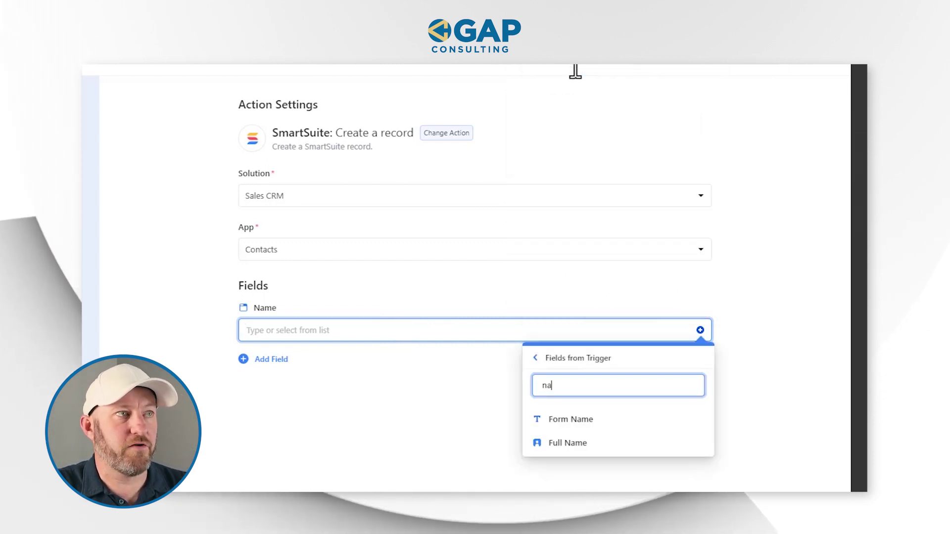
left_click(569, 443)
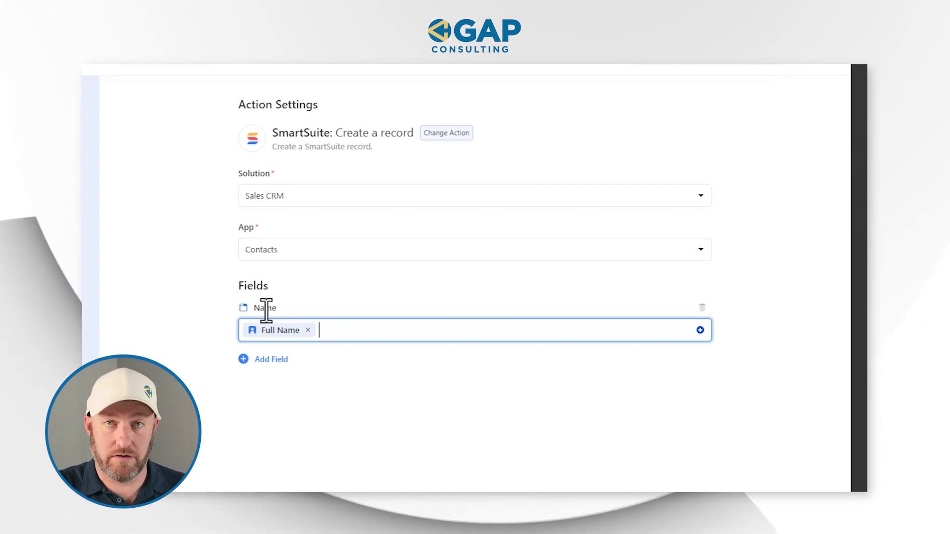
Add the Contacts Email field, filled from the trigger's Email answer
left_click(271, 359)
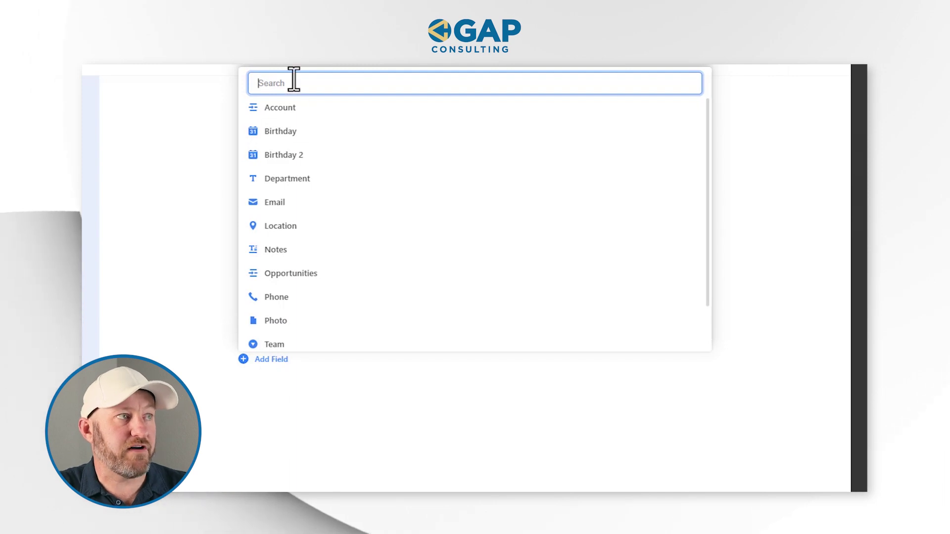
type("ema")
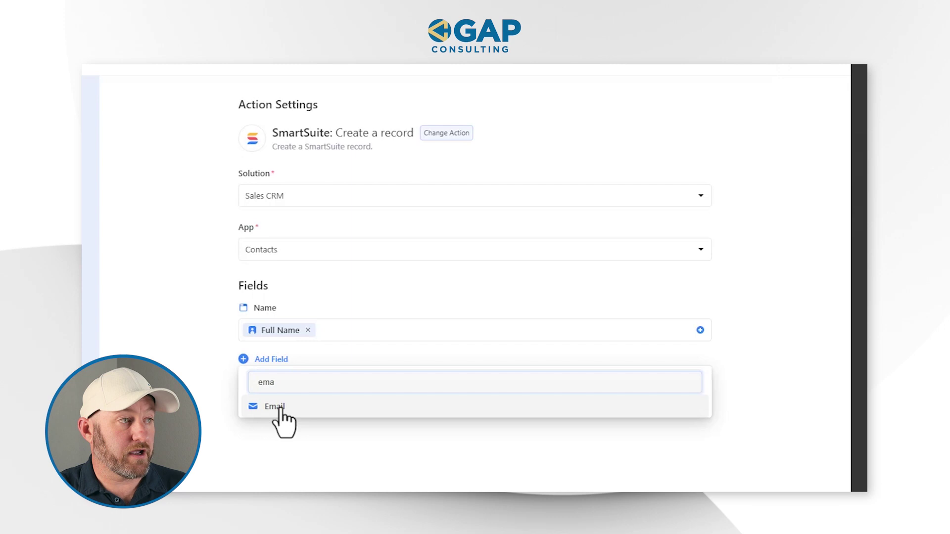
left_click(276, 406)
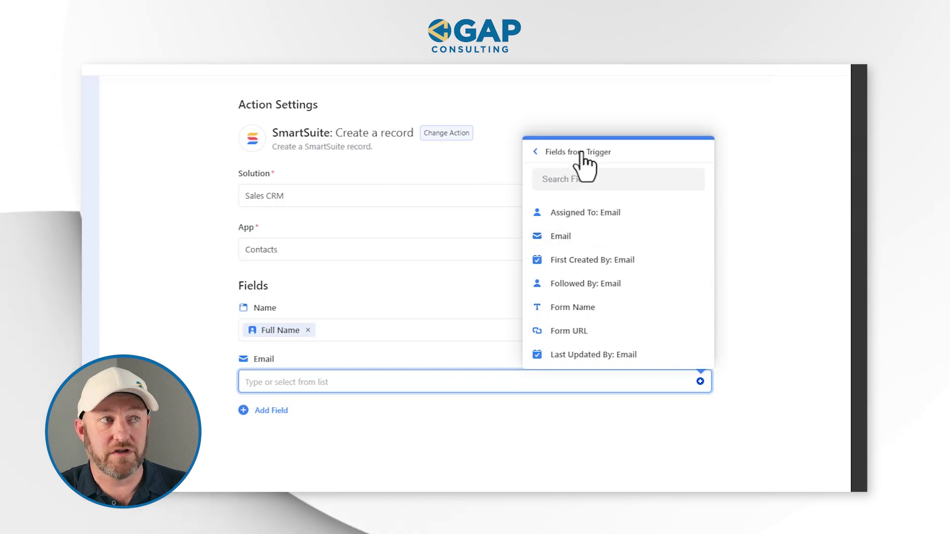
left_click(563, 240)
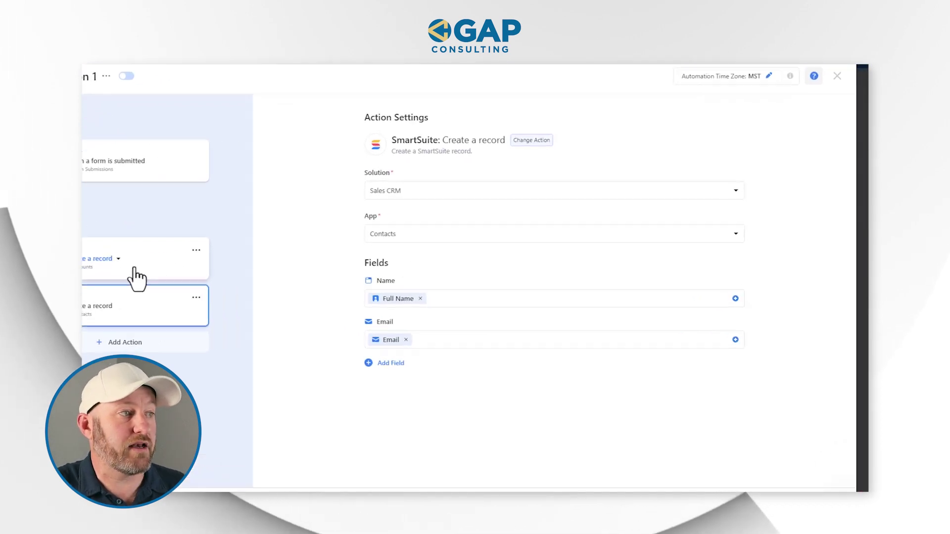
Fill the Contacts Account field from the submitted Company and save the automation
left_click(386, 363)
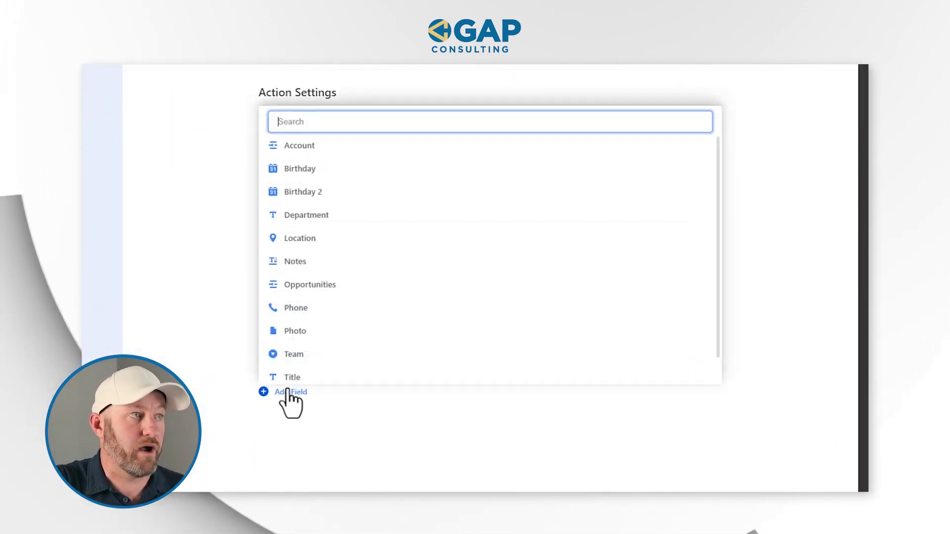
left_click(303, 151)
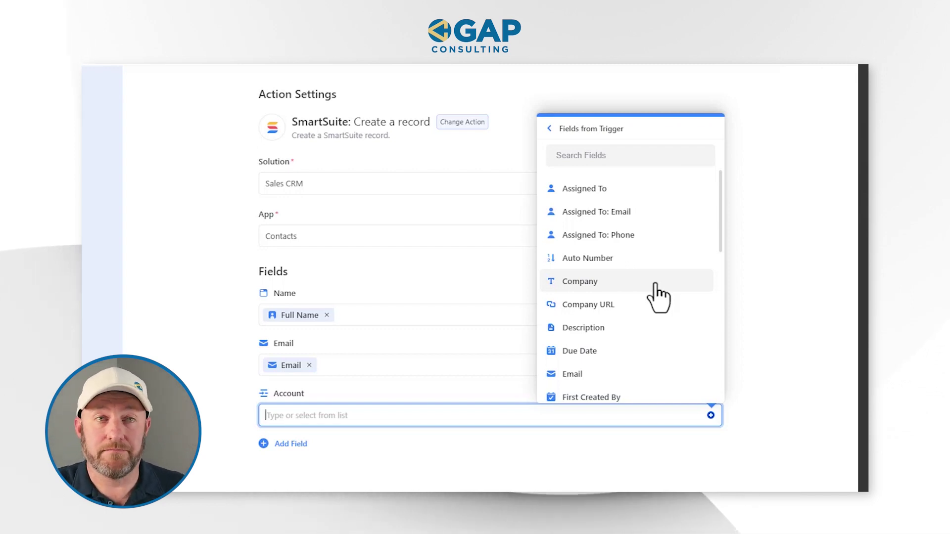
left_click(655, 295)
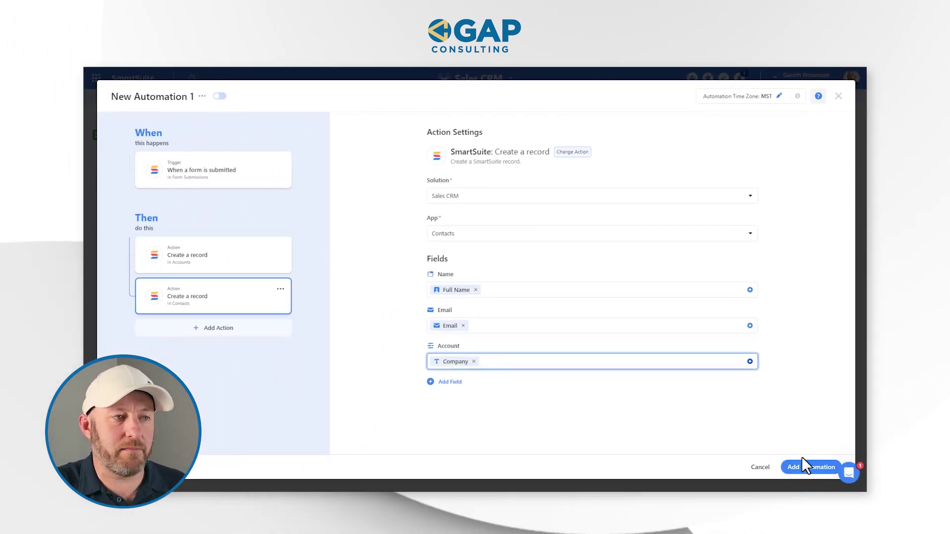
left_click(802, 461)
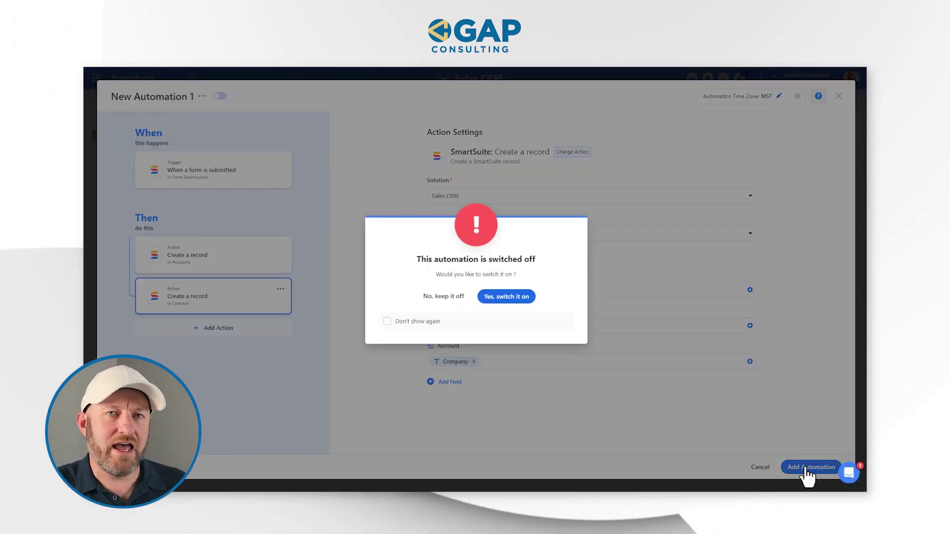
Switch New Automation 1 on, close Solution Automations, and show the Form Submissions views list
left_click(519, 297)
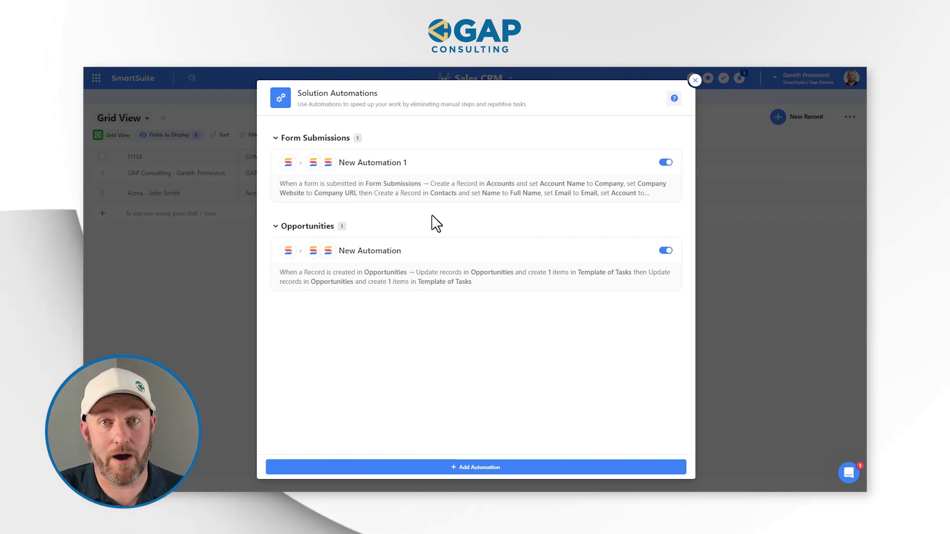
left_click(695, 81)
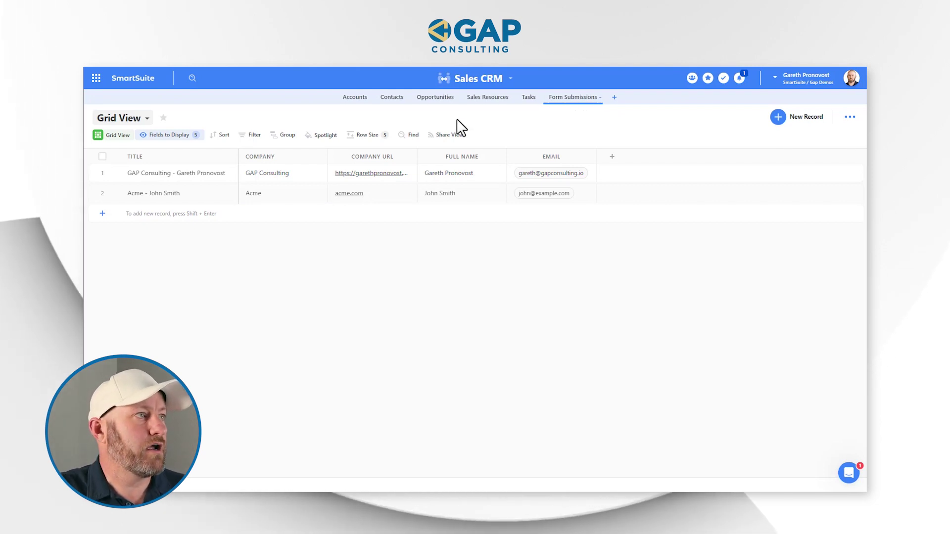
left_click(127, 124)
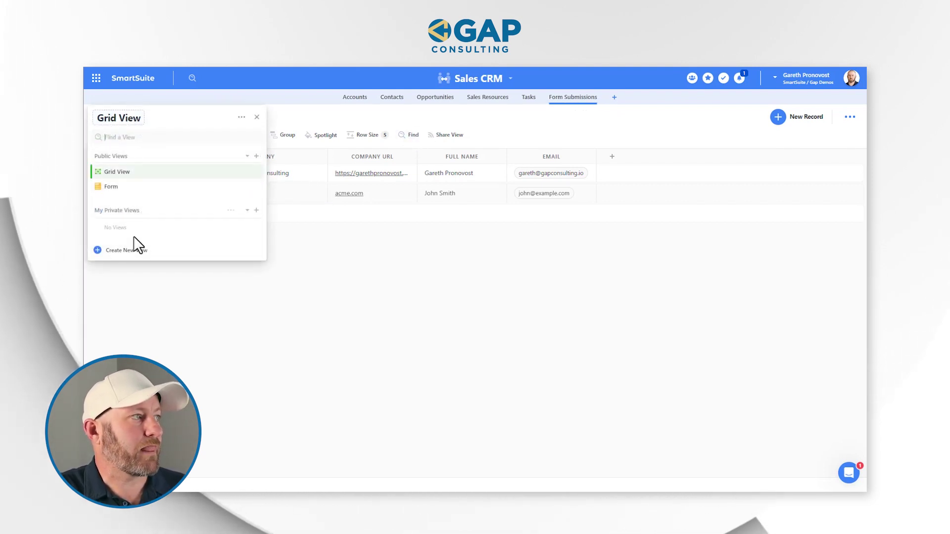
Open the Form Submissions form's public shared link in a new tab
left_click(112, 187)
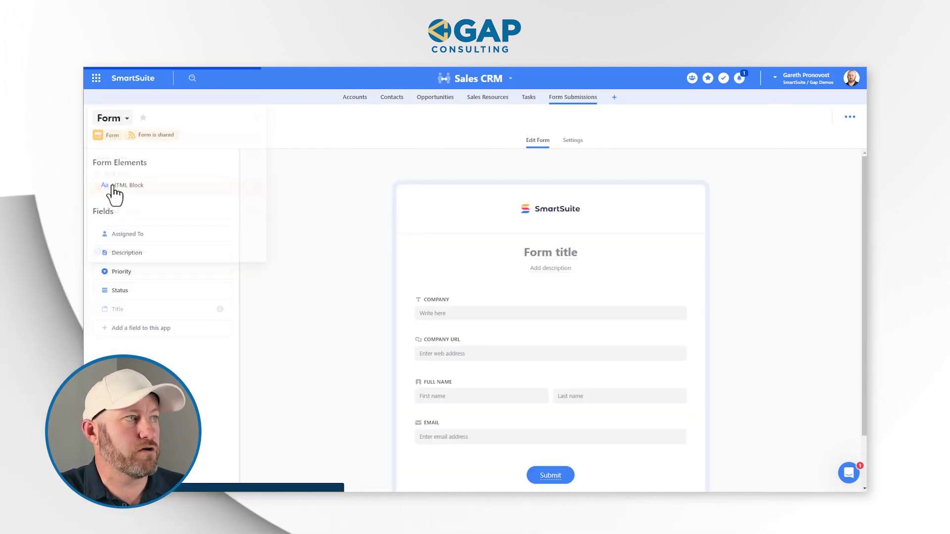
left_click(156, 137)
left_click(320, 196)
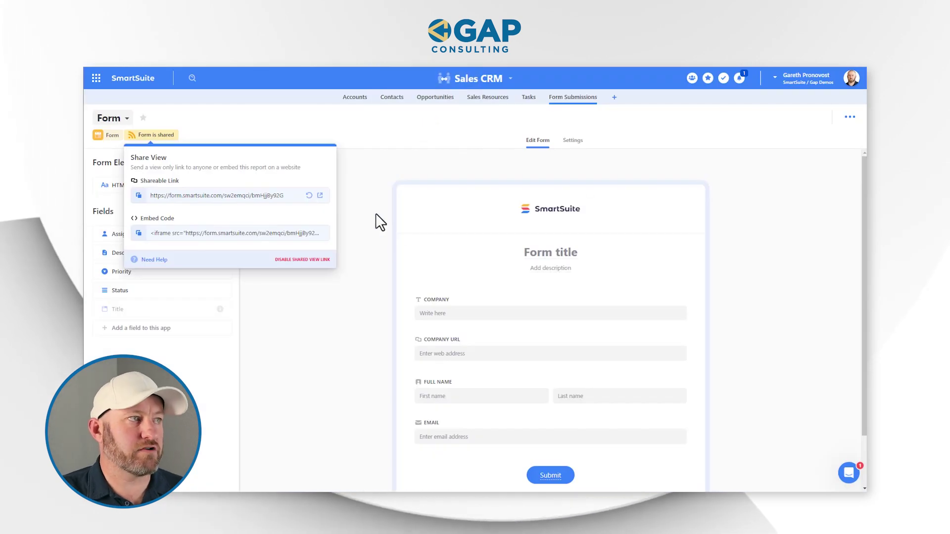
Look over the Sales CRM Accounts list for the newly added account row
left_click(352, 142)
left_click(357, 99)
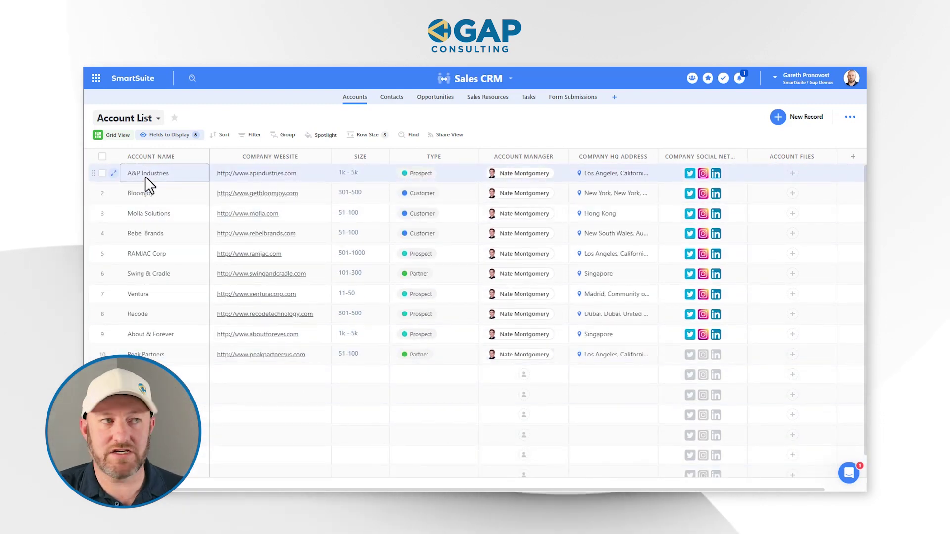
scroll(148, 433, "down", 1)
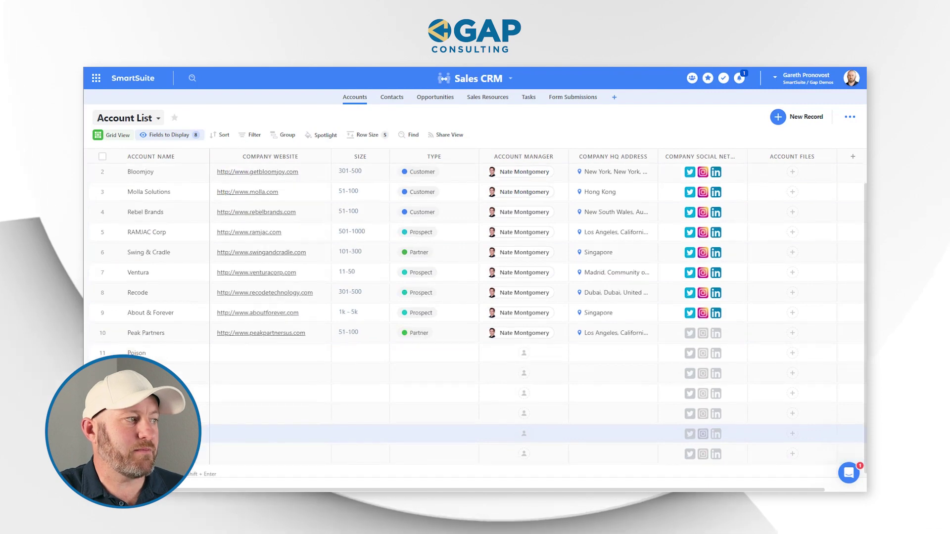
scroll(148, 433, "up", 1)
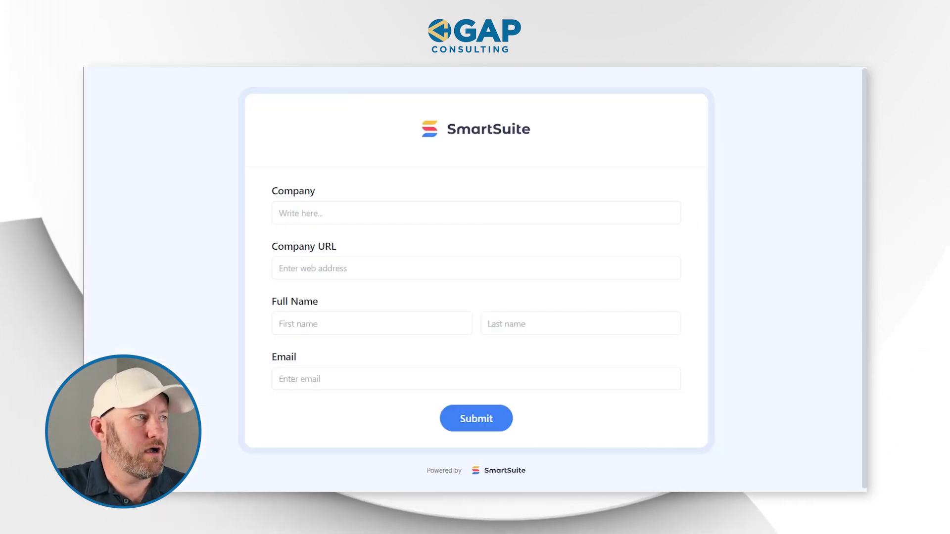
Submit the public form with company Acme, URL acme.com, and a contact's name and e-mail
left_click(340, 208)
type("Acme")
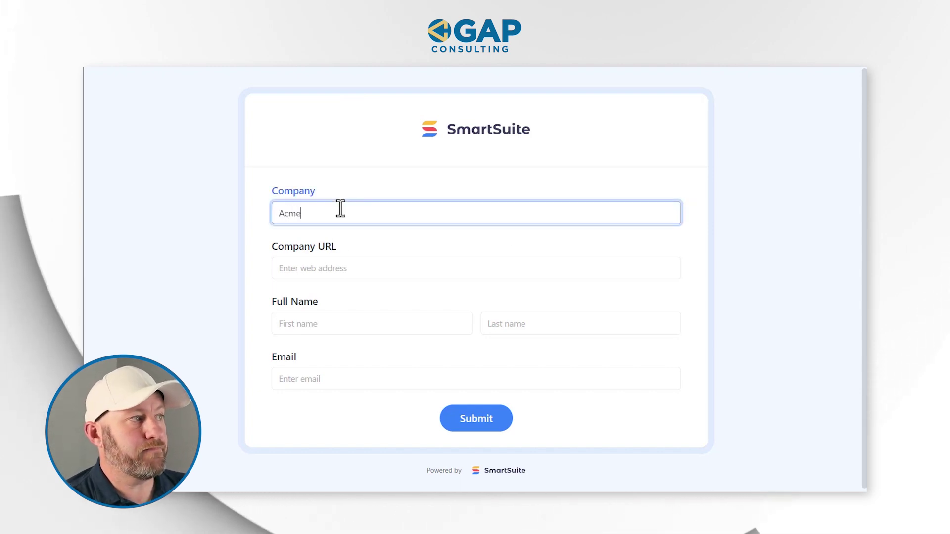
key("Tab")
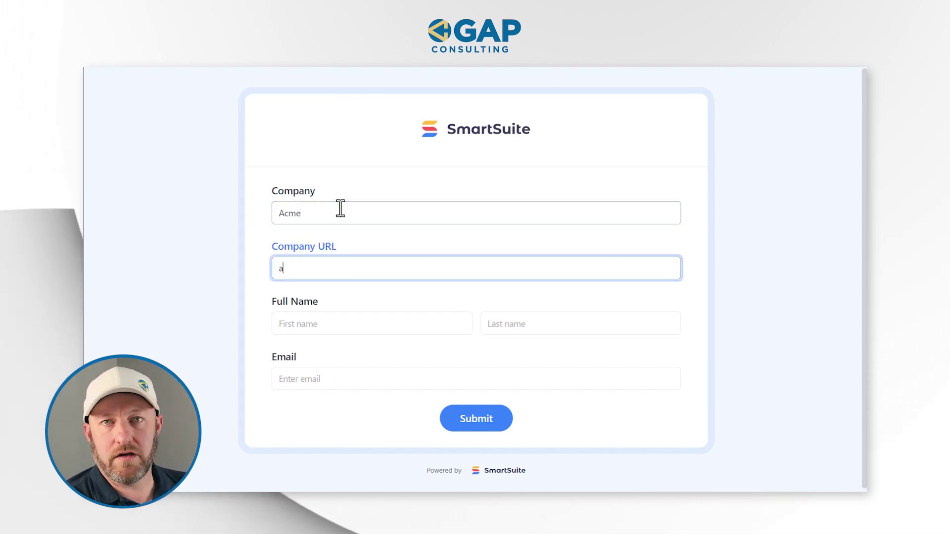
type("acme.com")
key("Tab")
type("John")
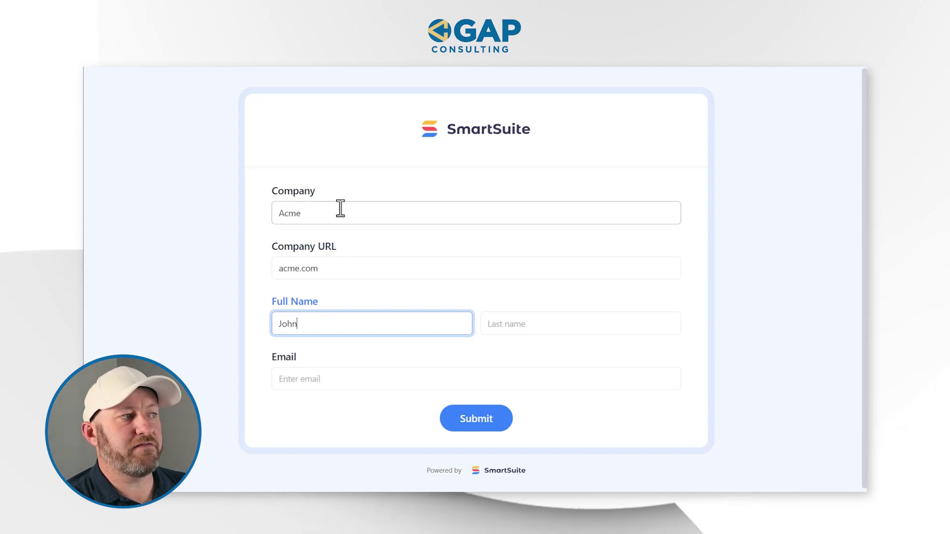
key("Tab")
type("S")
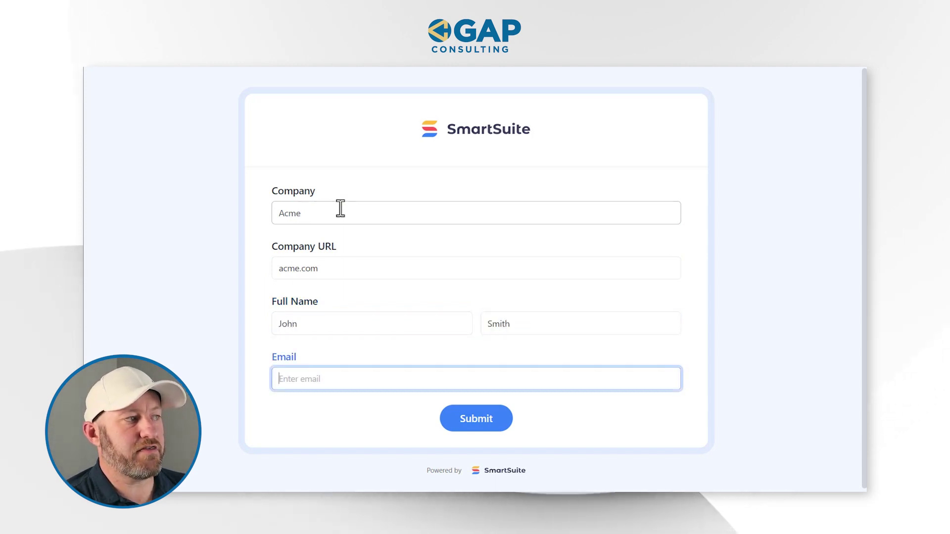
type("john@test.com")
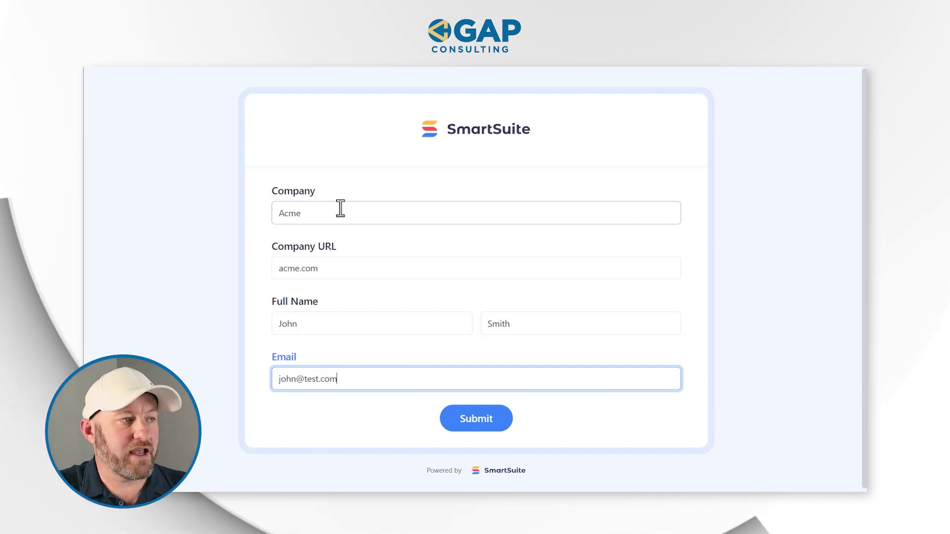
left_click(469, 419)
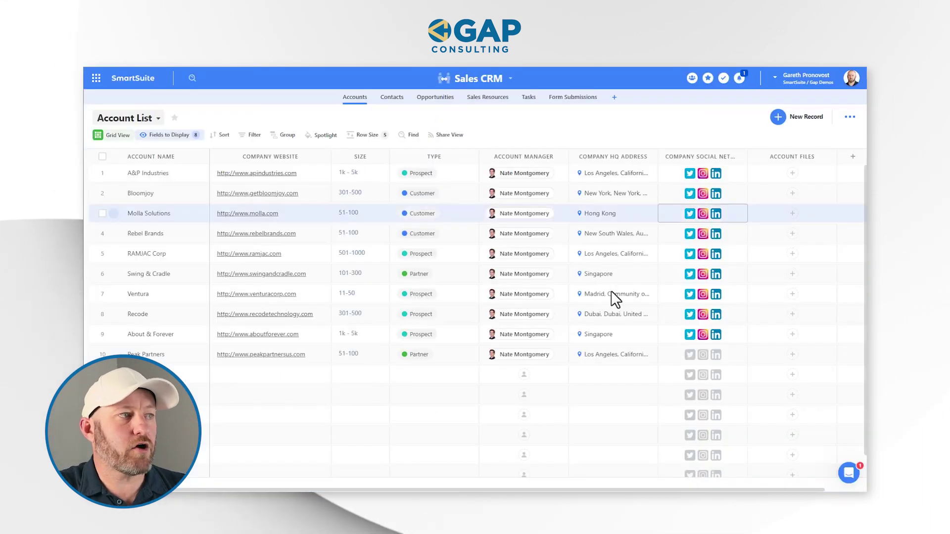
left_click(458, 299)
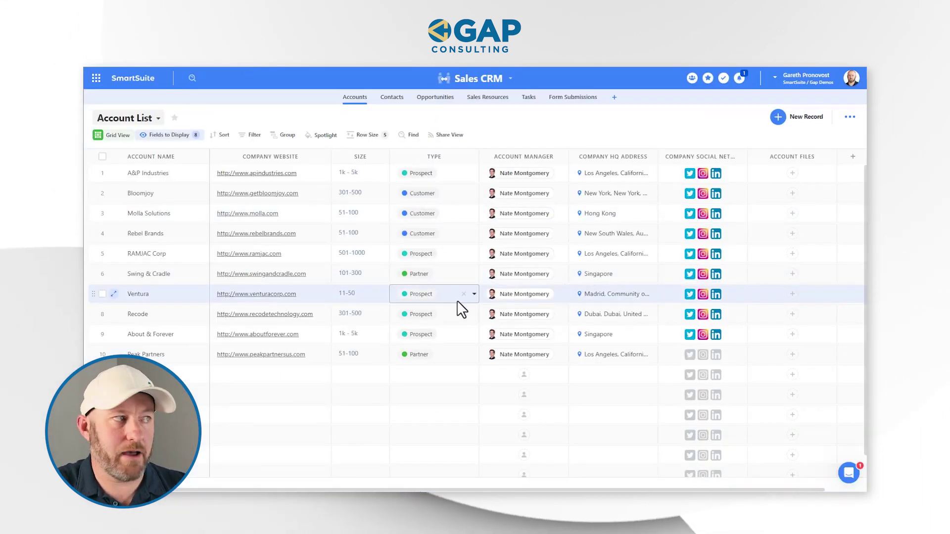
left_click(158, 374)
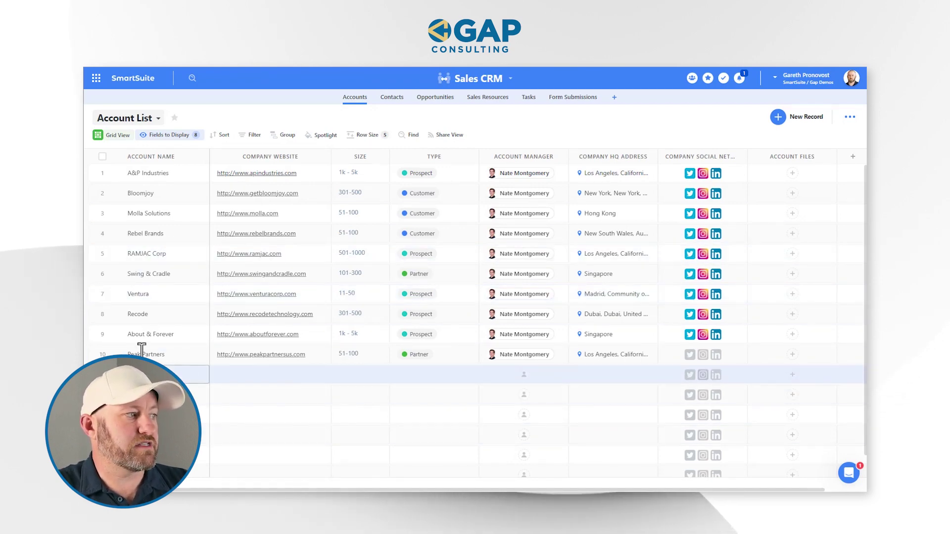
scroll(158, 366, "down", 1)
scroll(158, 366, "up", 1)
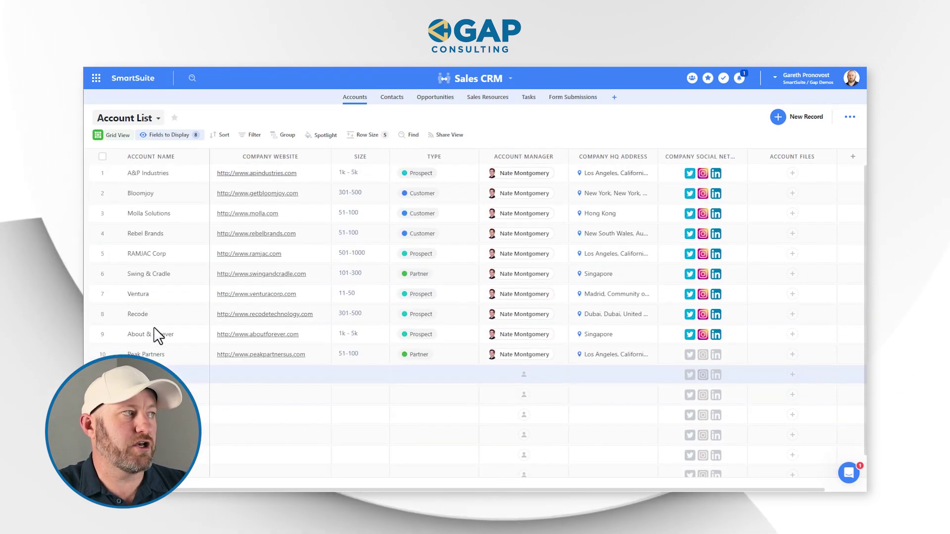
left_click(161, 206)
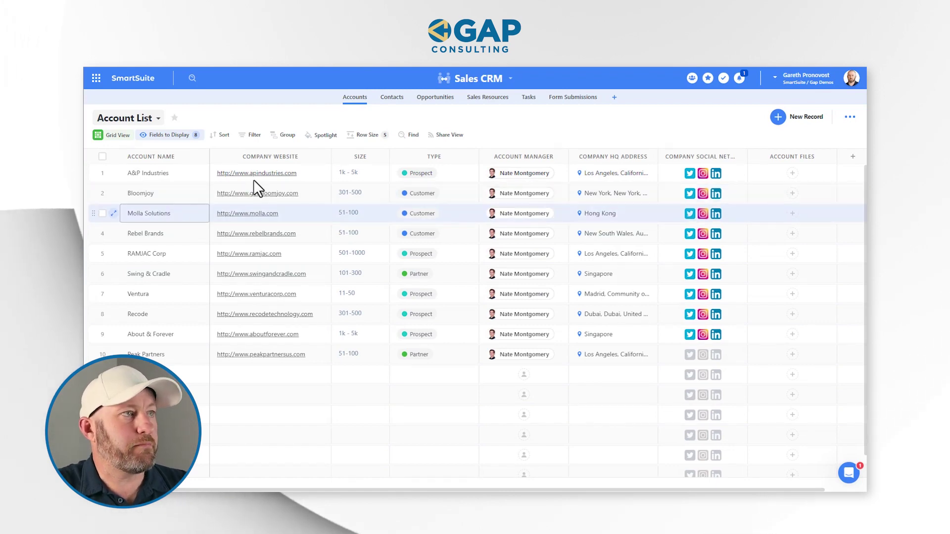
left_click(527, 119)
left_click(574, 98)
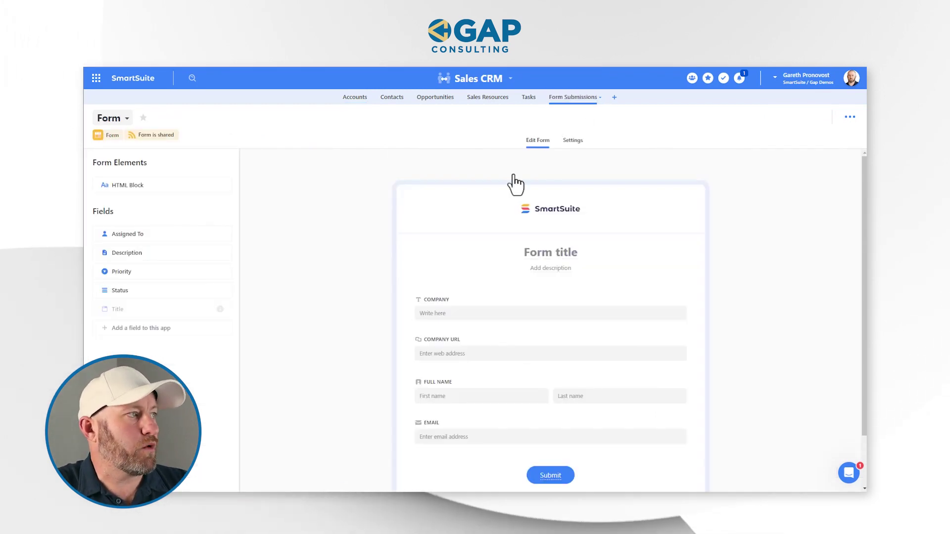
left_click(112, 118)
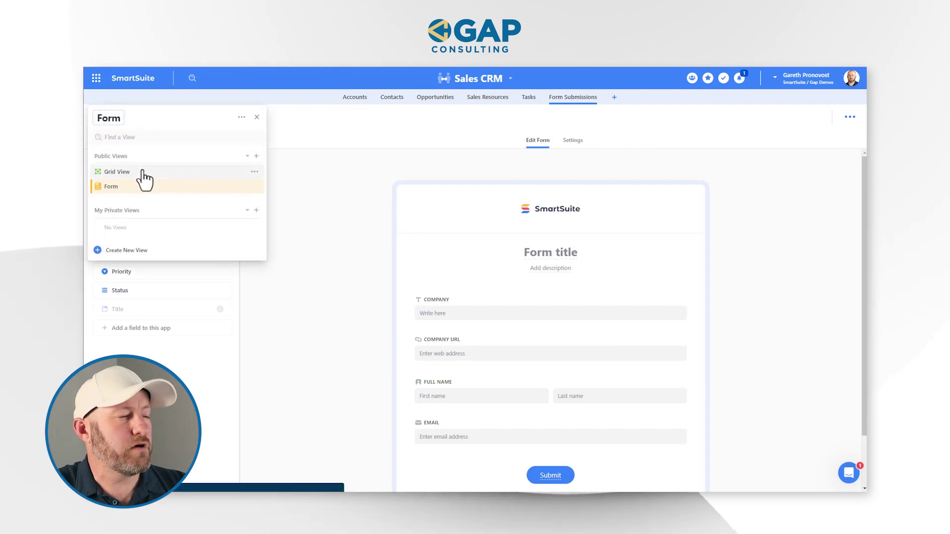
left_click(117, 172)
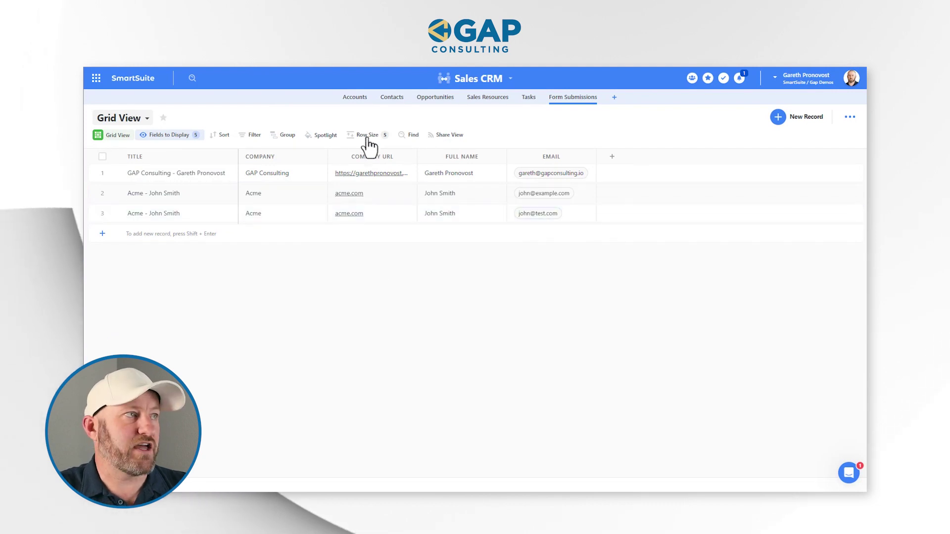
left_click(355, 99)
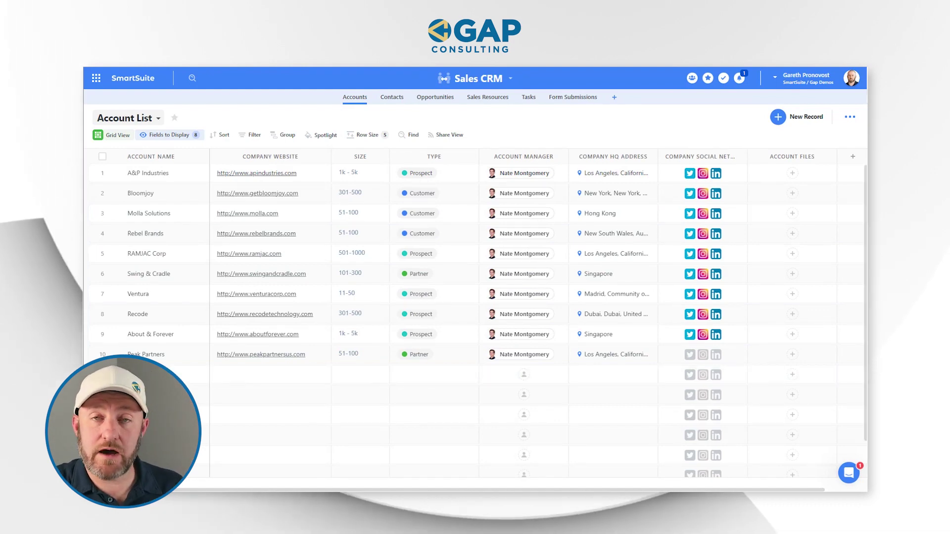
Scroll the Accounts list to find Acme, then check the Contacts app for the linked contact
scroll(475, 297, "down", 2)
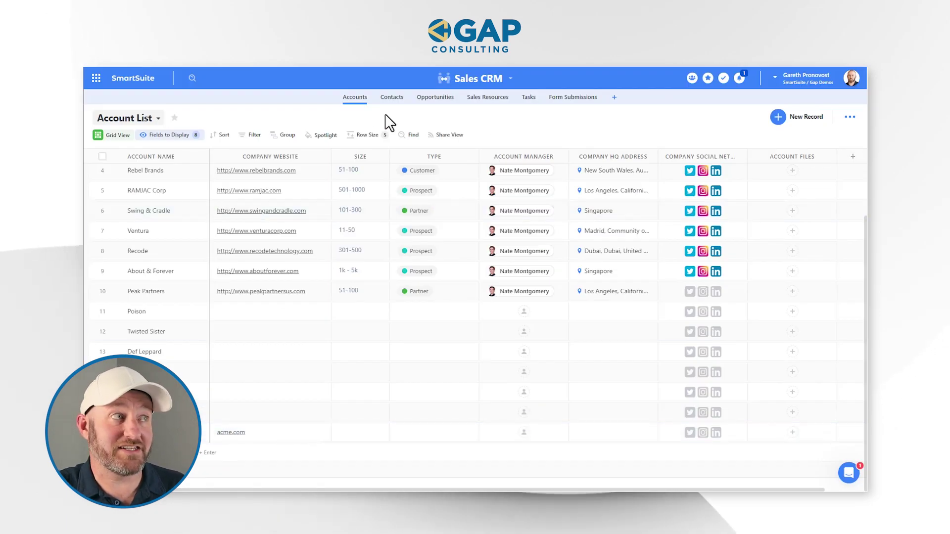
left_click(391, 98)
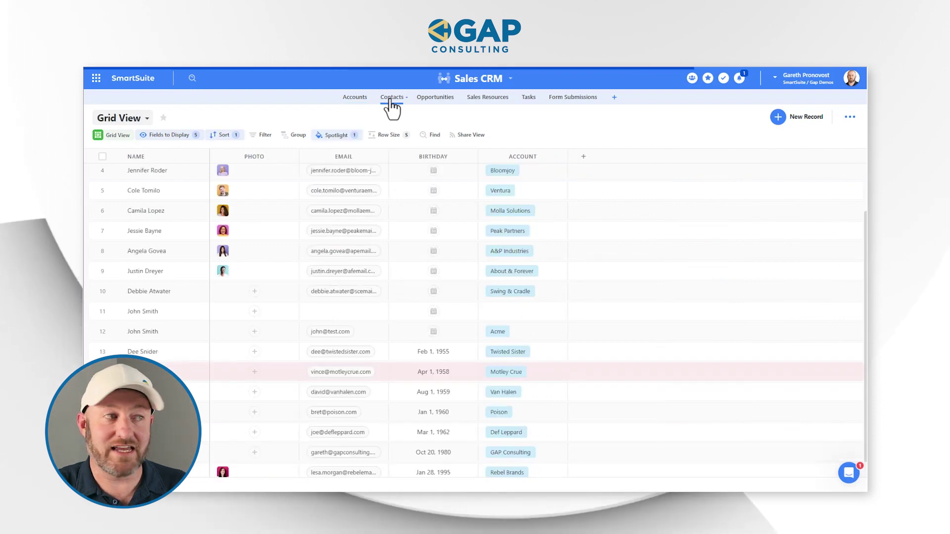